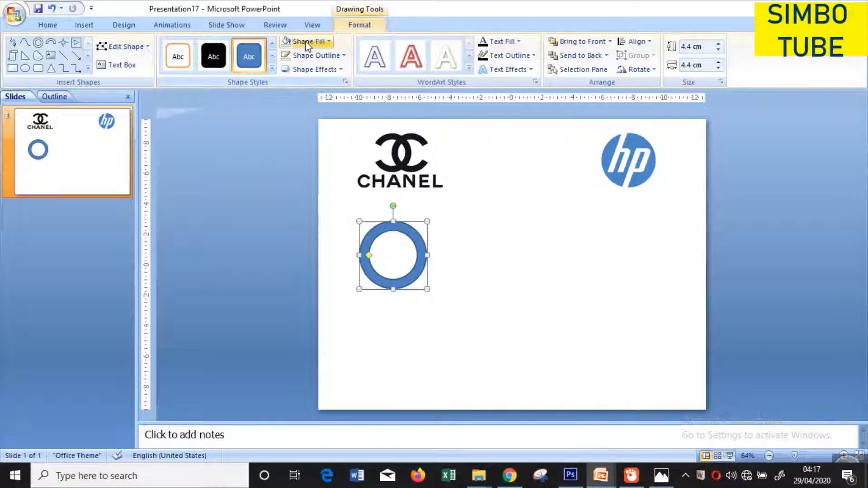
Fill the ring under the CHANEL logo with black and remove its outline
{"action": "left_click", "coordinate": [312, 41]}
{"action": "left_click", "coordinate": [297, 68]}
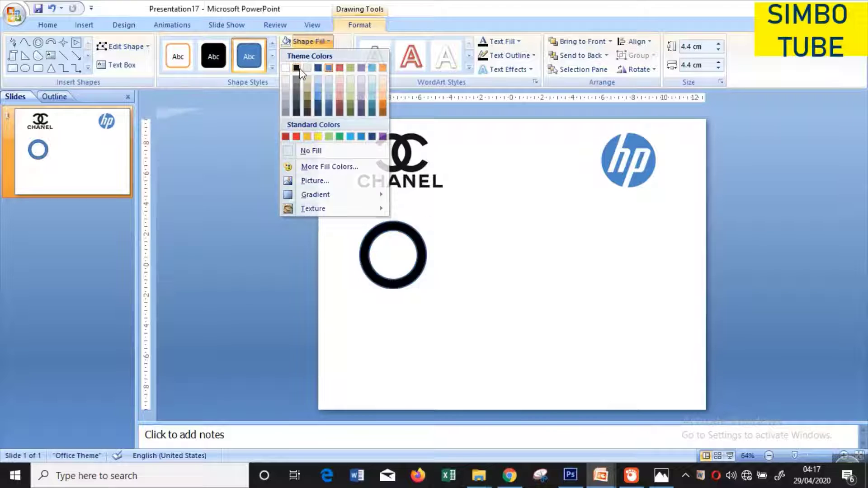
{"action": "left_click", "coordinate": [313, 55]}
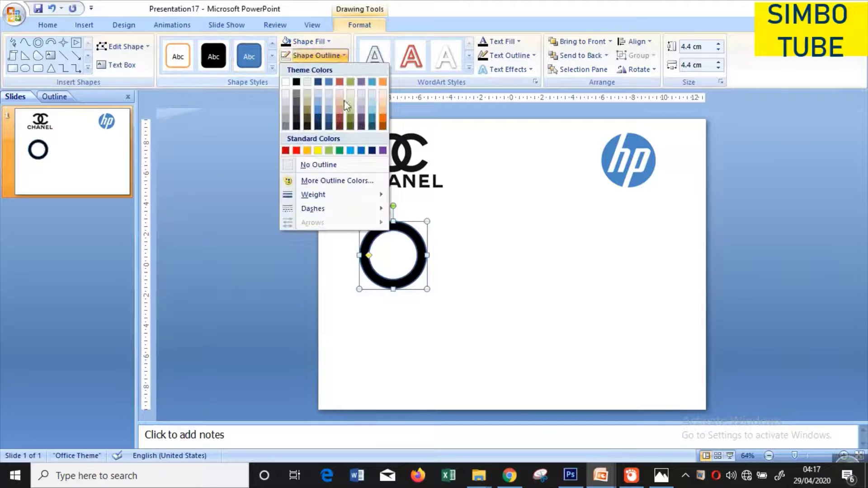
{"action": "left_click", "coordinate": [307, 168]}
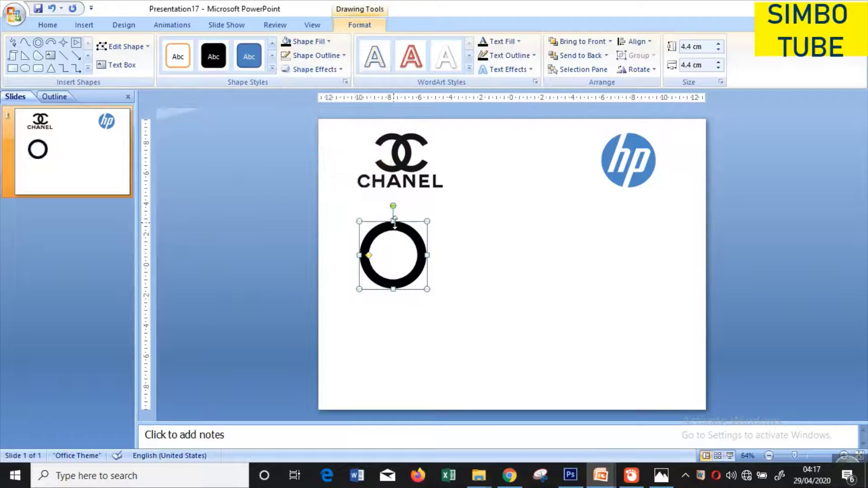
Shrink the black ring to a circular 3.8 cm by 3.8 cm
{"action": "left_click_drag", "start_coordinate": [393, 221], "coordinate": [393, 230]}
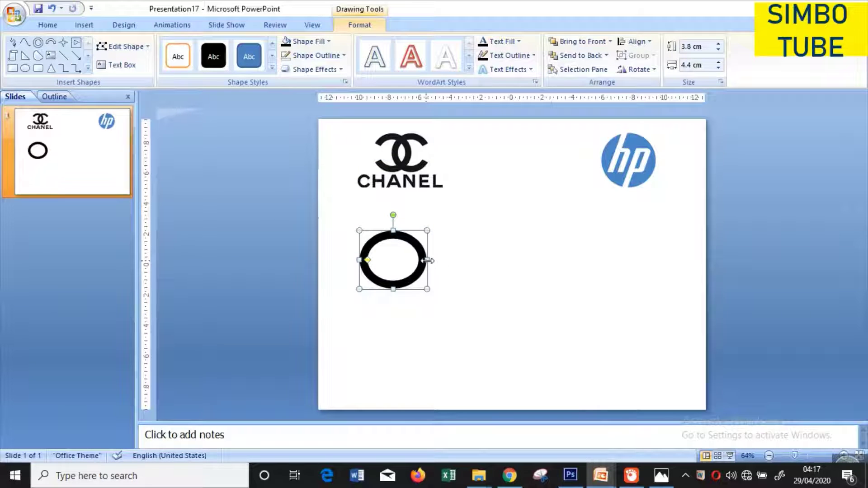
{"action": "mouse_move", "coordinate": [427, 261]}
{"action": "left_mouse_down"}
{"action": "mouse_move", "coordinate": [414, 266]}
{"action": "mouse_move", "coordinate": [418, 251]}
{"action": "left_mouse_up"}
{"action": "left_click", "coordinate": [425, 278]}
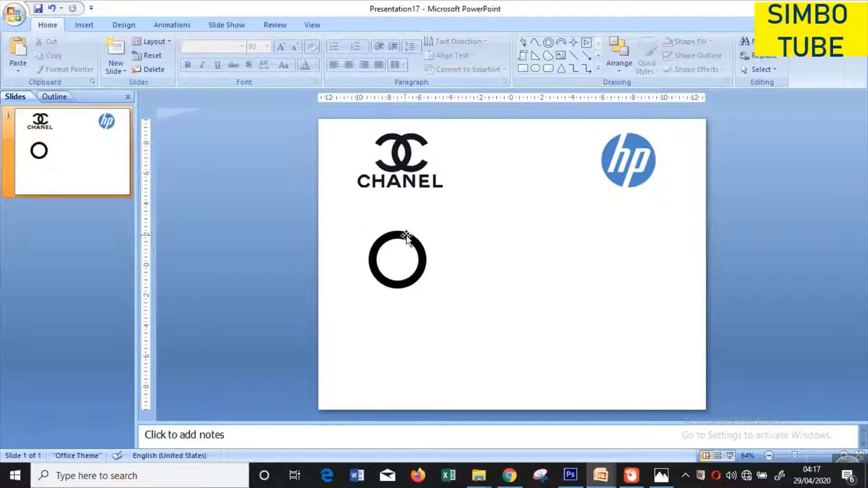
Duplicate the black ring and place the copy to its right so the two rings overlap
{"action": "left_click", "coordinate": [406, 236]}
{"action": "right_click", "coordinate": [412, 243]}
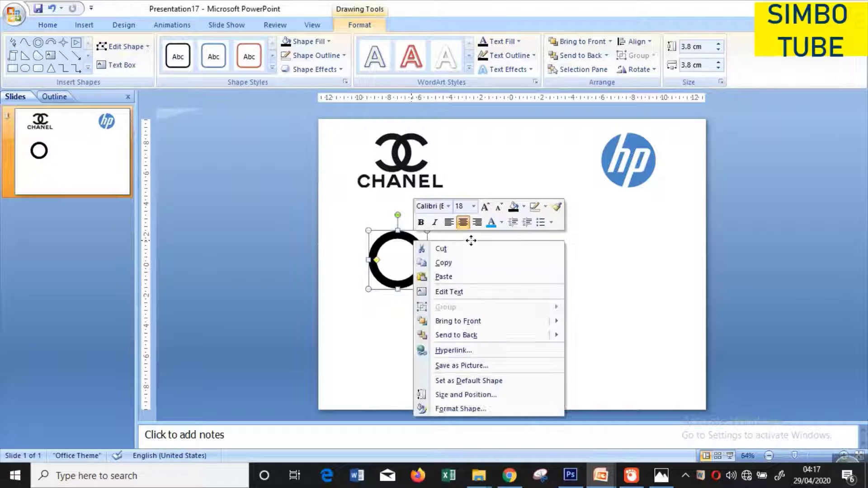
{"action": "left_click", "coordinate": [457, 260]}
{"action": "right_click", "coordinate": [481, 239]}
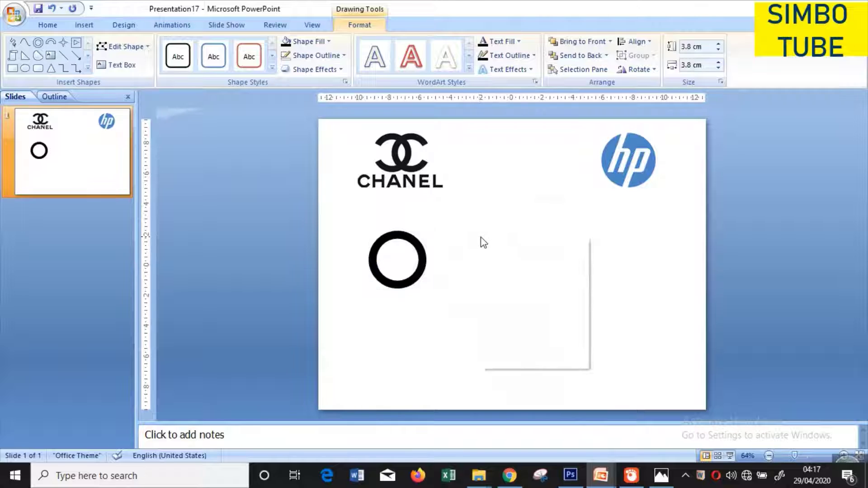
{"action": "left_click", "coordinate": [495, 273]}
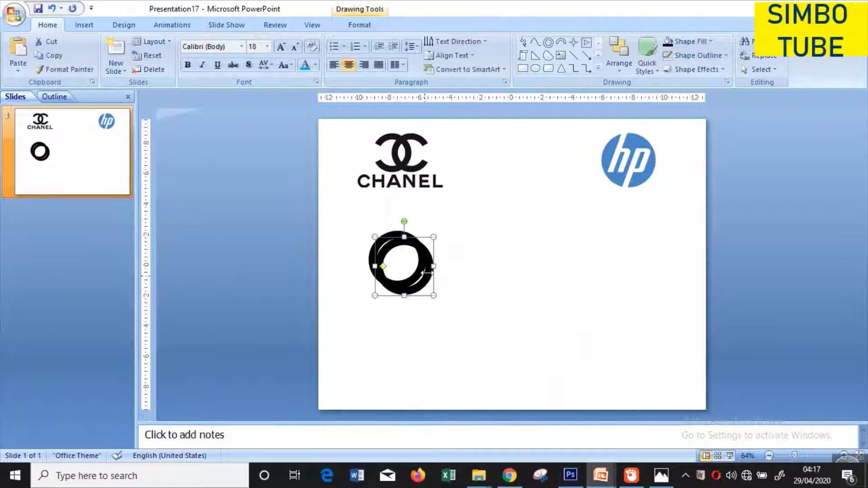
{"action": "mouse_move", "coordinate": [431, 279]}
{"action": "left_mouse_down"}
{"action": "mouse_move", "coordinate": [475, 273]}
{"action": "mouse_move", "coordinate": [454, 261]}
{"action": "left_mouse_up"}
{"action": "left_click", "coordinate": [478, 267]}
{"action": "left_click", "coordinate": [510, 278]}
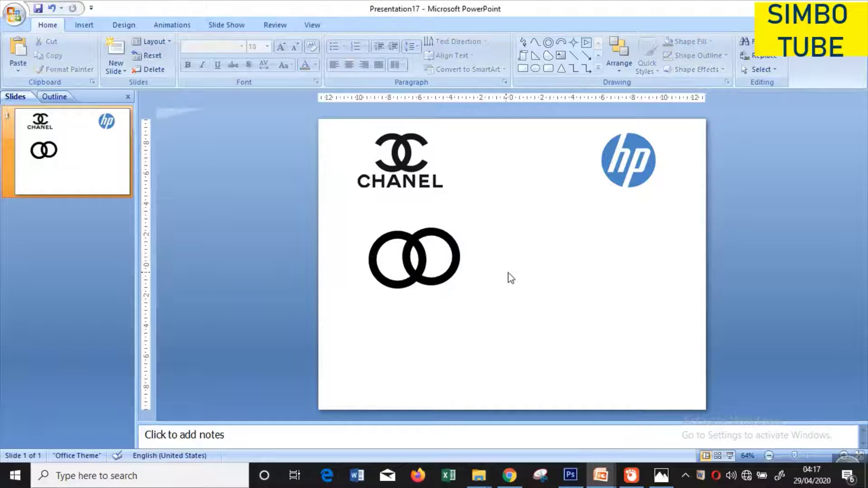
Shift the right ring down slightly to line it up horizontally with the left ring
{"action": "left_click", "coordinate": [455, 262]}
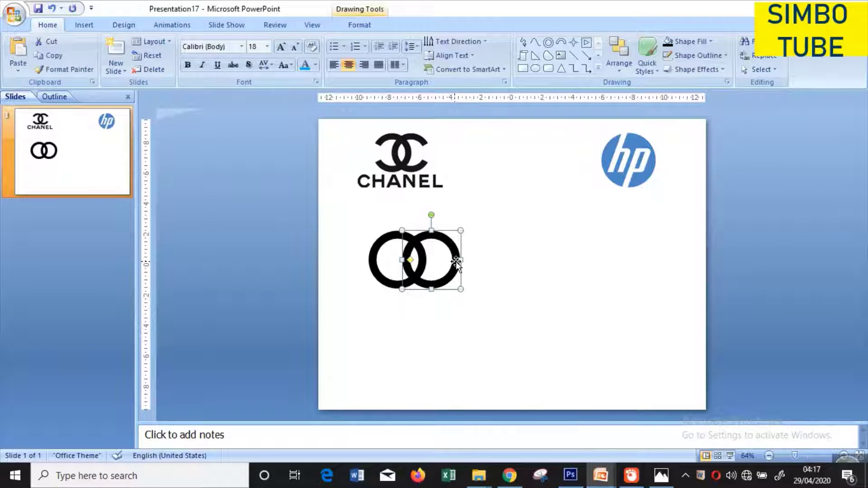
{"action": "left_click", "coordinate": [393, 278]}
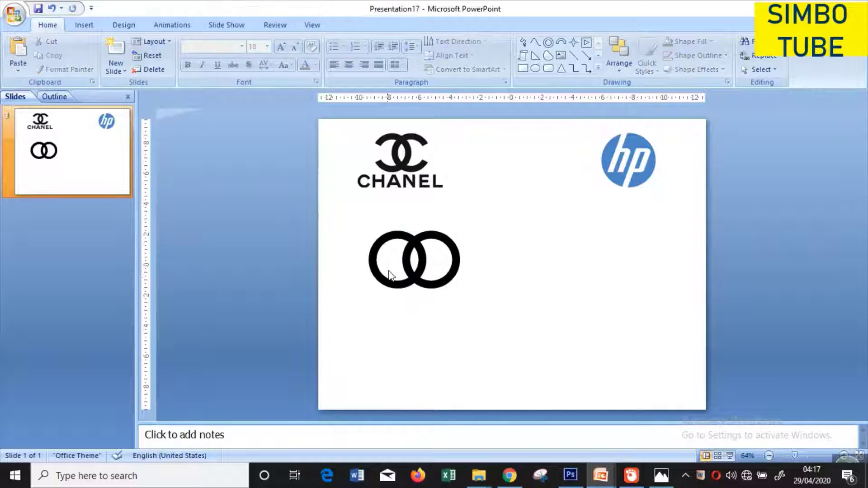
{"action": "left_click", "coordinate": [436, 284]}
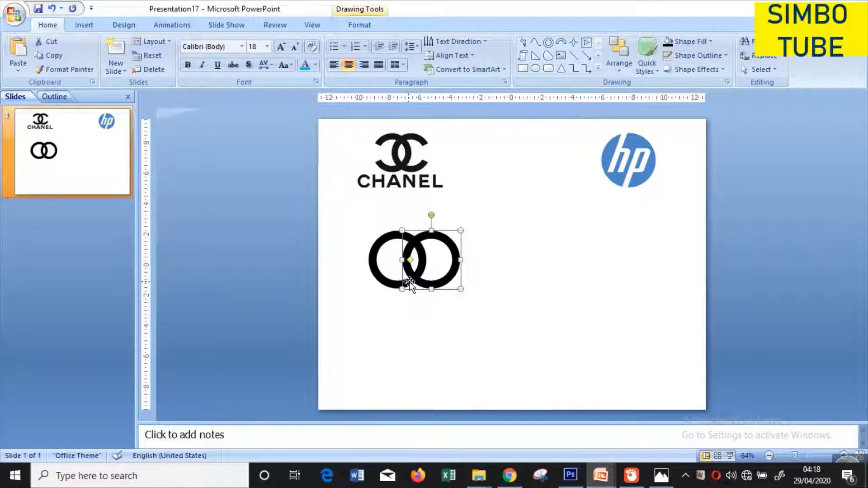
{"action": "left_click", "coordinate": [409, 284]}
{"action": "left_click", "coordinate": [432, 284]}
{"action": "left_click", "coordinate": [515, 285]}
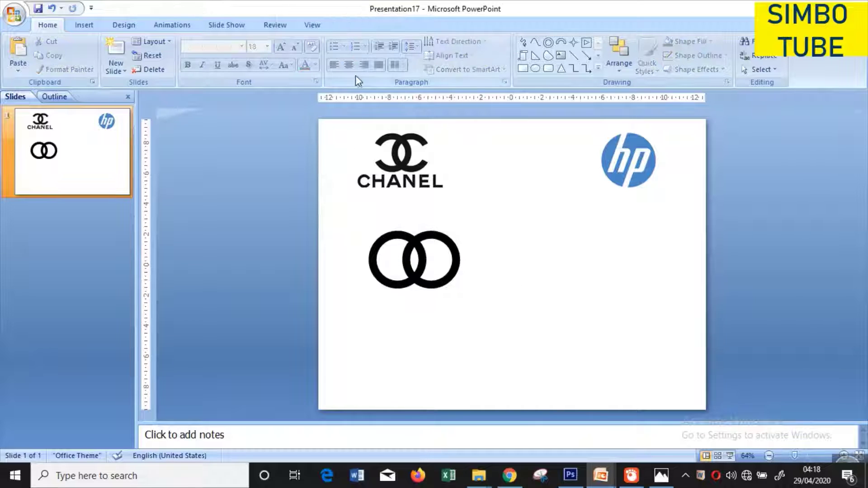
Draw an isosceles triangle about 2.2 cm in size, pointing right, and place it over the left ring's outer edge
{"action": "left_click", "coordinate": [86, 24]}
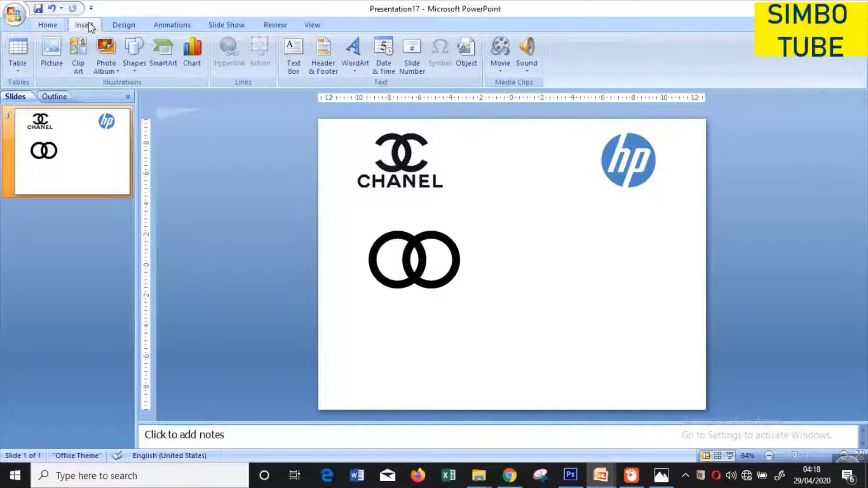
{"action": "left_click", "coordinate": [136, 61]}
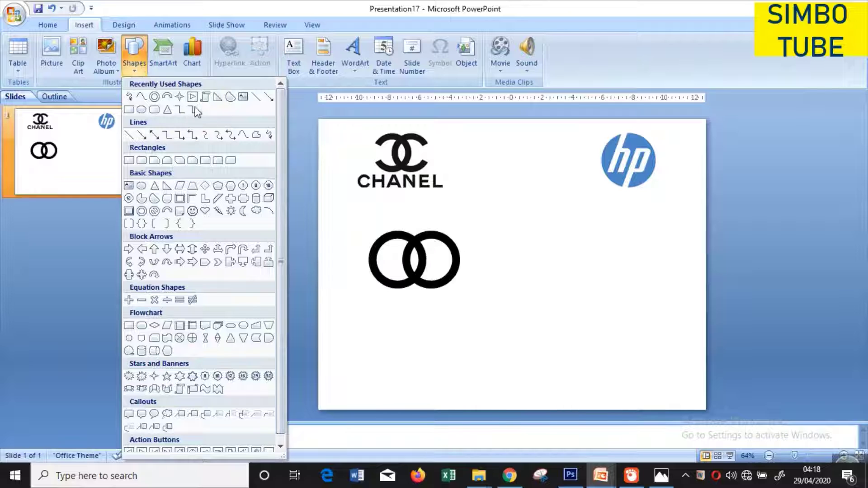
{"action": "left_click", "coordinate": [167, 109]}
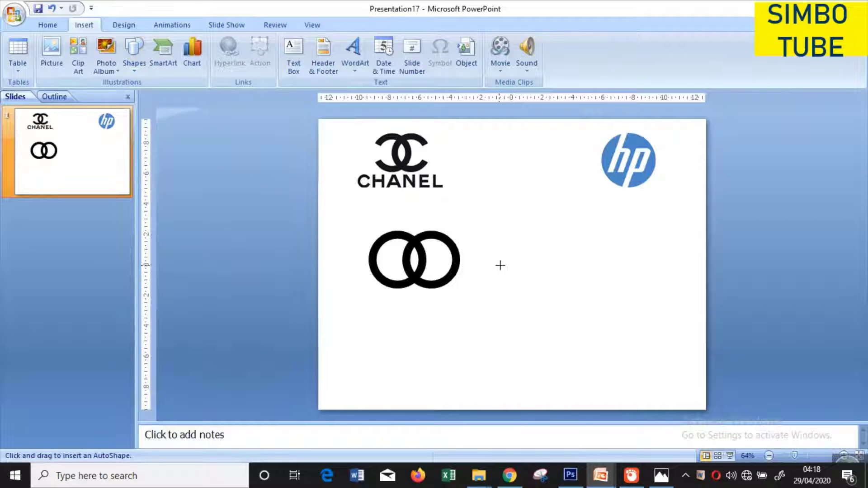
{"action": "left_click_drag", "start_coordinate": [500, 265], "coordinate": [534, 298]}
{"action": "mouse_move", "coordinate": [517, 249]}
{"action": "left_mouse_down"}
{"action": "mouse_move", "coordinate": [546, 261]}
{"action": "mouse_move", "coordinate": [557, 287]}
{"action": "mouse_move", "coordinate": [363, 256]}
{"action": "mouse_move", "coordinate": [378, 256]}
{"action": "left_mouse_up"}
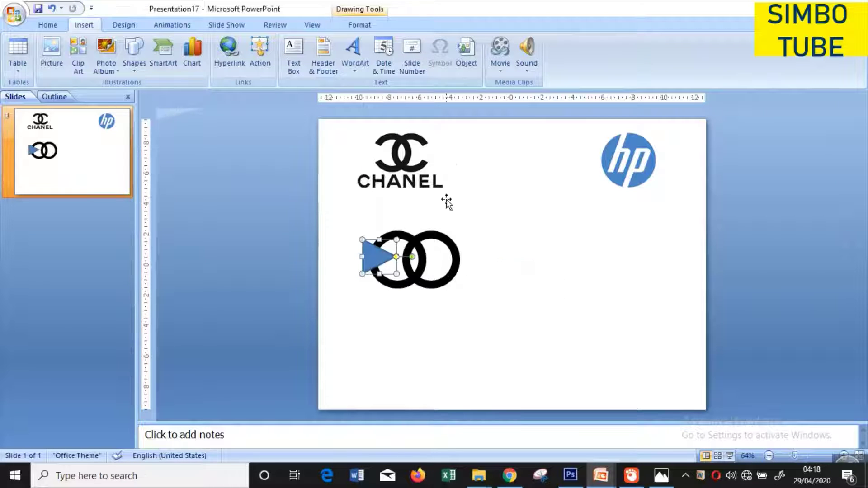
Fill the triangle with white and remove its outline to cut a gap in the left ring
{"action": "left_click", "coordinate": [356, 27]}
{"action": "left_click", "coordinate": [307, 41]}
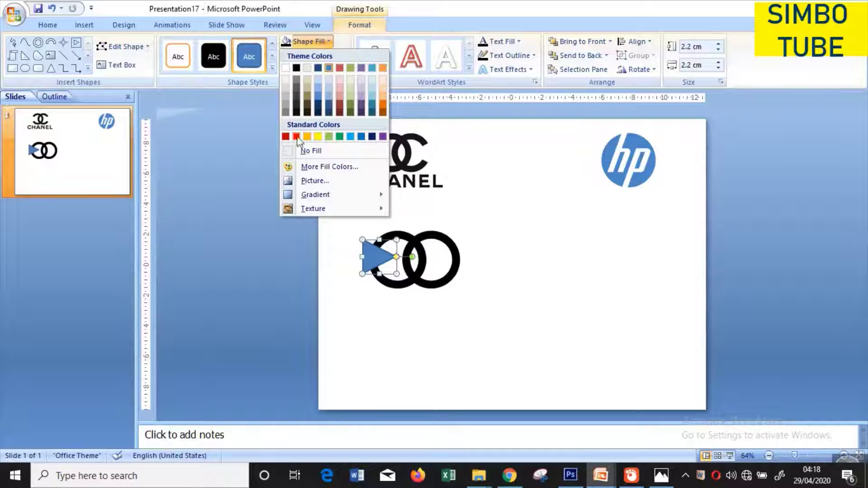
{"action": "left_click", "coordinate": [287, 68]}
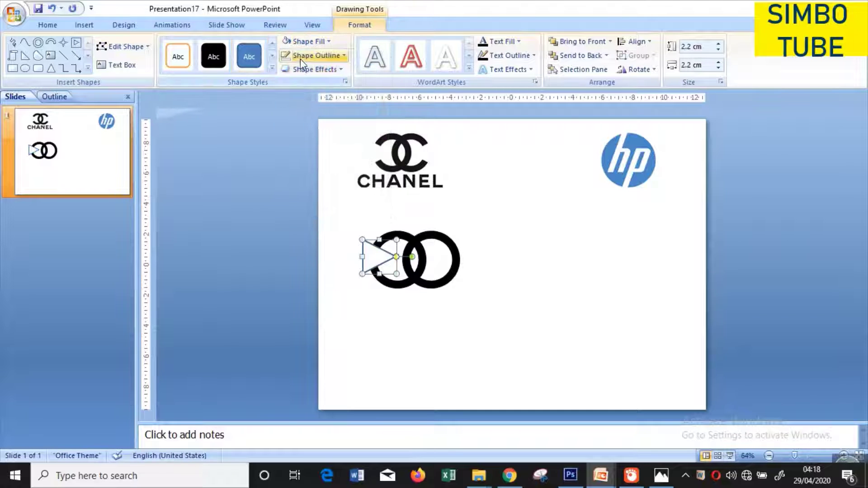
{"action": "left_click", "coordinate": [304, 56]}
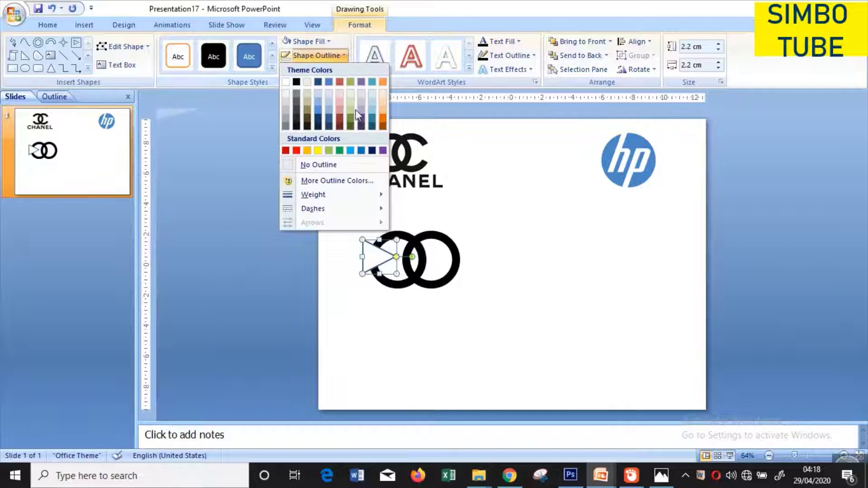
{"action": "left_click", "coordinate": [316, 166]}
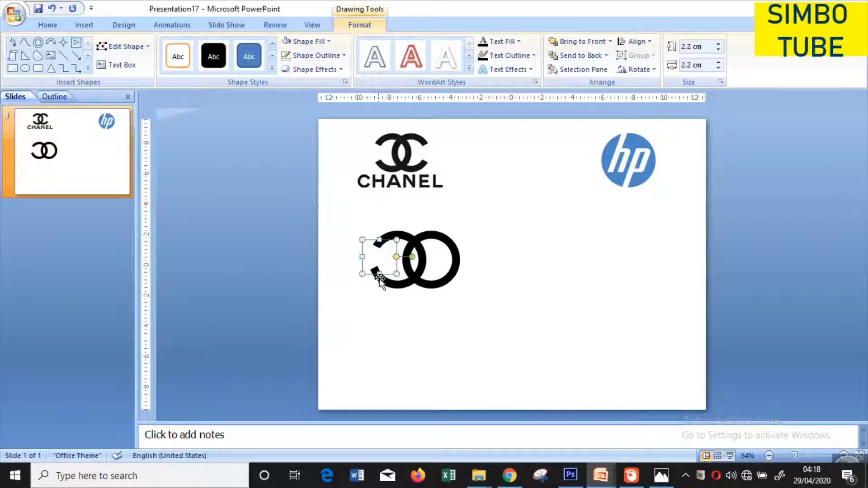
Stretch the white triangle slightly downward to widen the gap in the left ring
{"action": "left_click_drag", "start_coordinate": [377, 272], "coordinate": [378, 275]}
{"action": "right_click", "coordinate": [384, 272]}
{"action": "left_click", "coordinate": [378, 261]}
{"action": "left_click", "coordinate": [374, 254]}
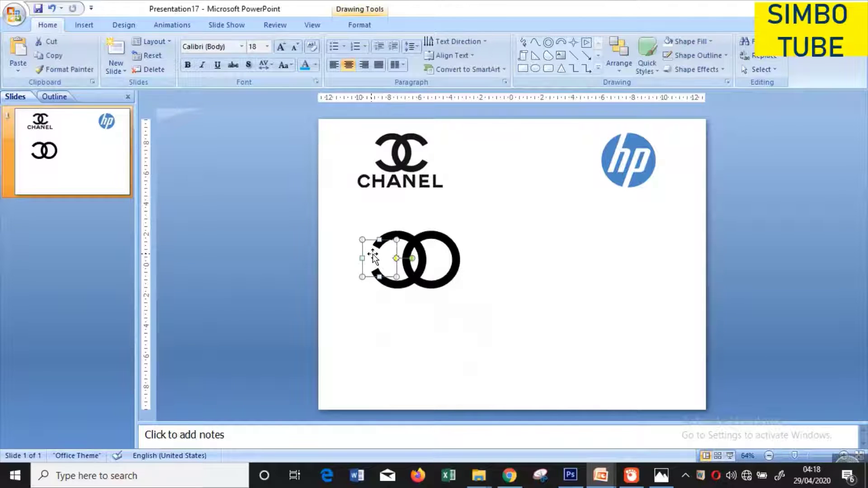
Duplicate the white triangle, turn the copy to point left, and place it over the right ring's outer edge
{"action": "right_click", "coordinate": [373, 257]}
{"action": "left_click", "coordinate": [401, 277]}
{"action": "right_click", "coordinate": [564, 262]}
{"action": "left_click", "coordinate": [583, 294]}
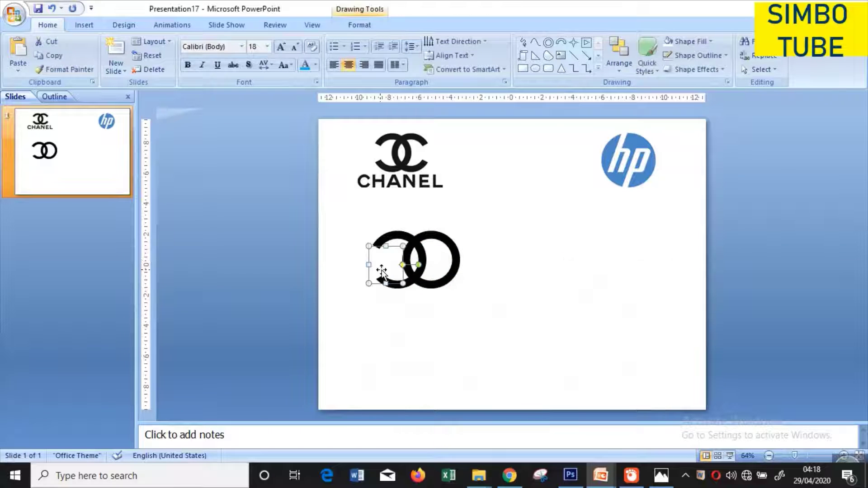
{"action": "left_click_drag", "start_coordinate": [382, 270], "coordinate": [450, 262]}
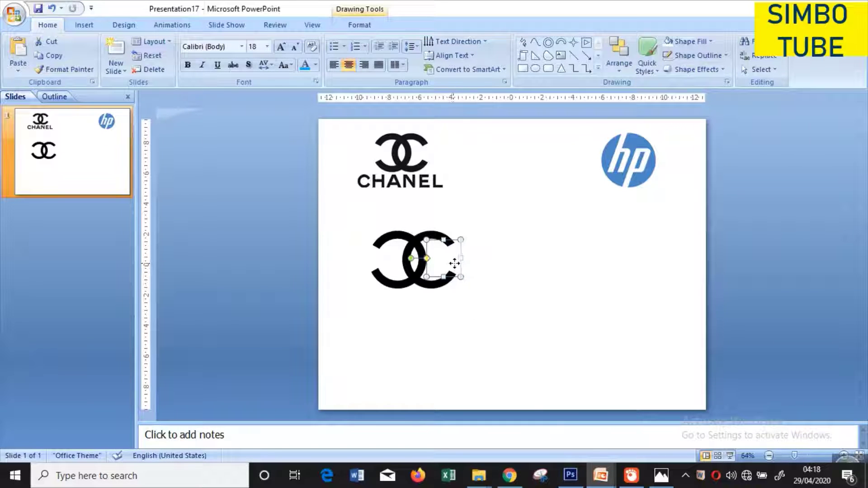
{"action": "left_click", "coordinate": [492, 269]}
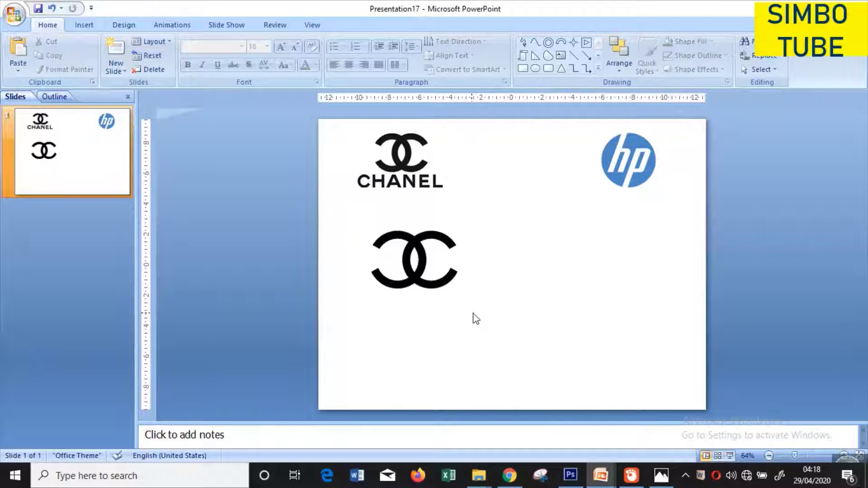
Draw a rectangle about 9 cm wide and 2.4 cm high directly beneath the interlocked C shapes
{"action": "left_click", "coordinate": [93, 27]}
{"action": "left_click", "coordinate": [135, 52]}
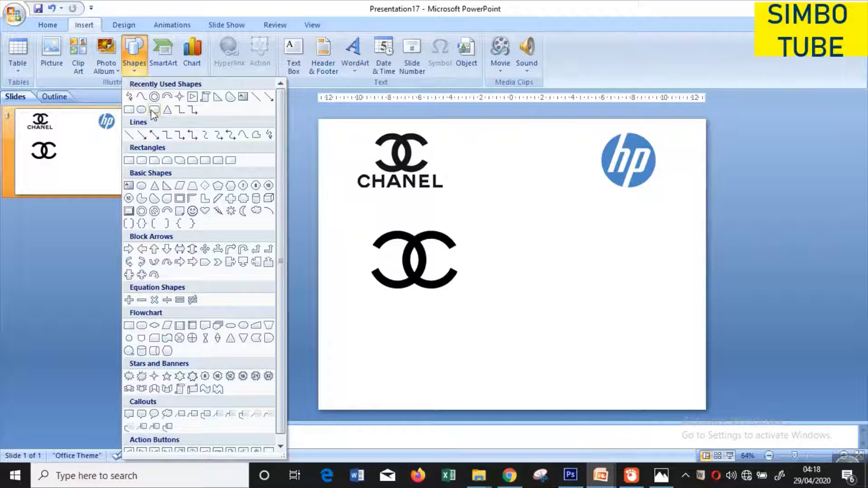
{"action": "left_click", "coordinate": [130, 110]}
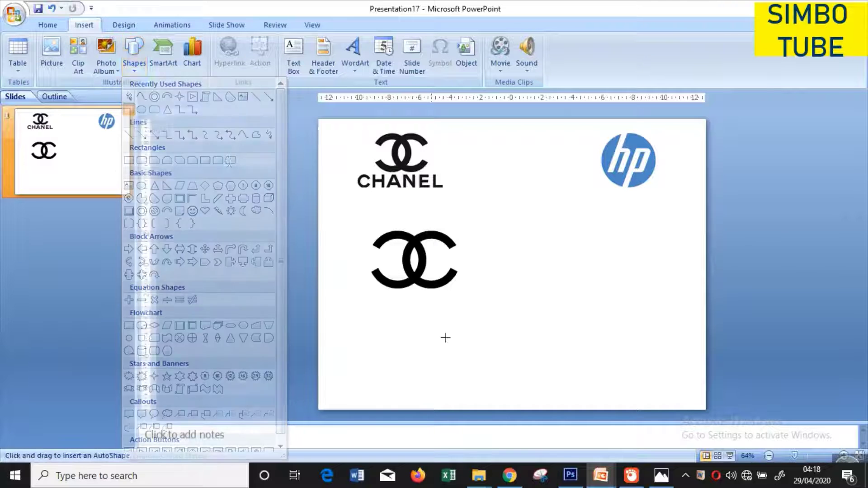
{"action": "left_click_drag", "start_coordinate": [353, 292], "coordinate": [491, 328]}
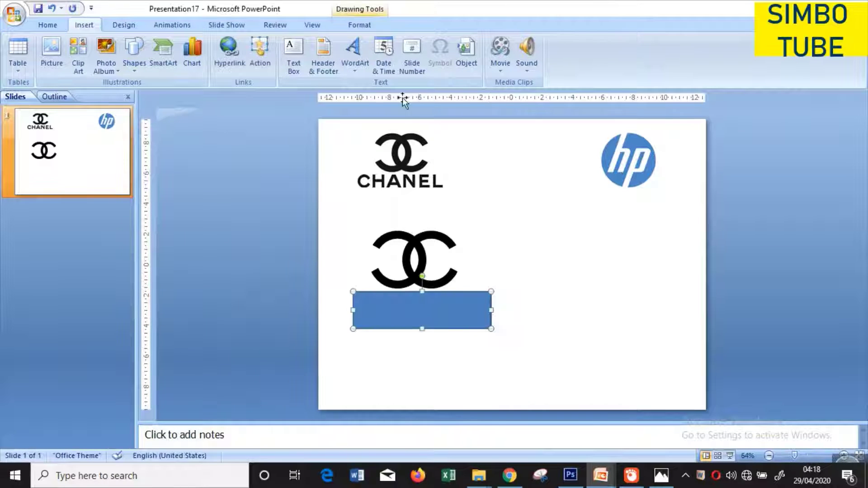
{"action": "left_click", "coordinate": [360, 26]}
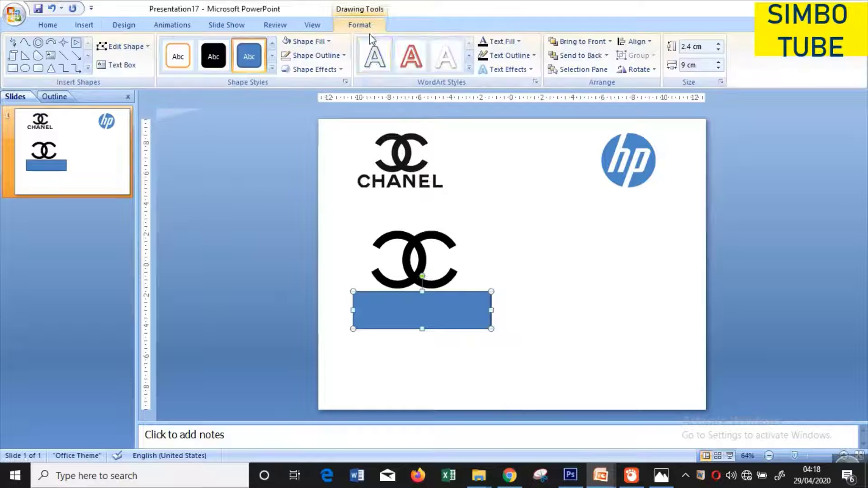
Add the text "CHANEL" inside the rectangle
{"action": "right_click", "coordinate": [422, 315]}
{"action": "left_click", "coordinate": [460, 187]}
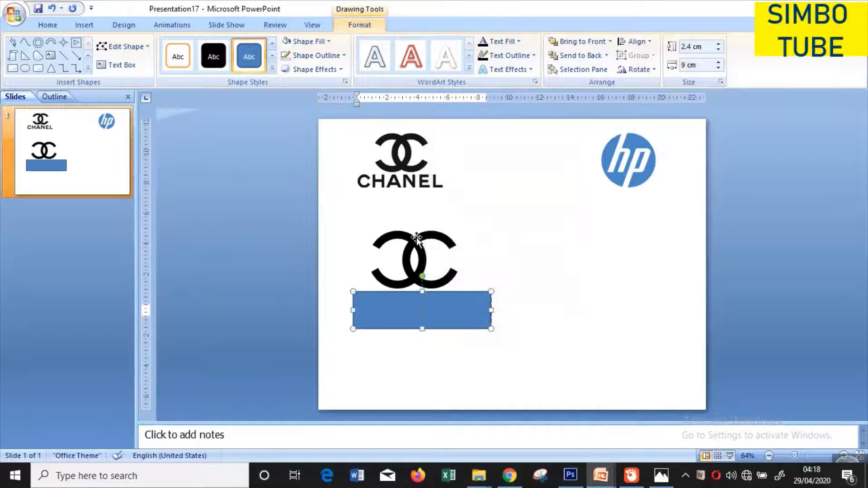
{"action": "type", "text": "CHA"}
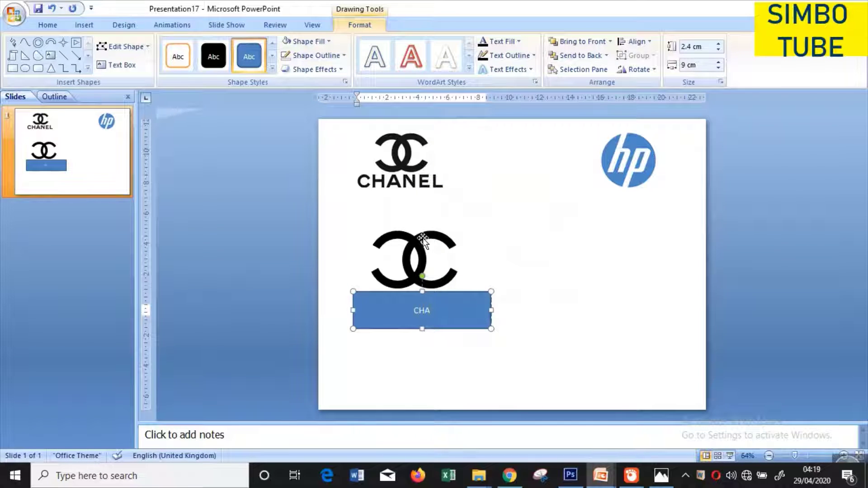
{"action": "type", "text": "NEL"}
Change the font of the rectangle's CHANEL text to Power Geez Unicode3
{"action": "key", "text": "ctrl+a"}
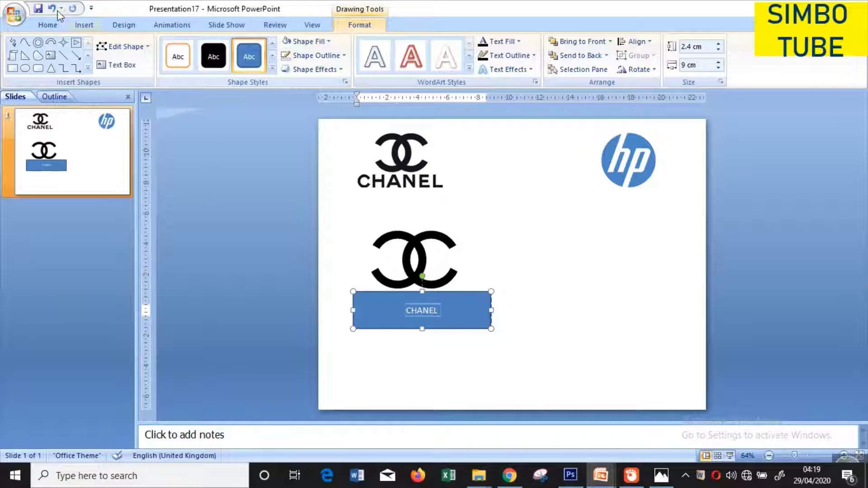
{"action": "left_click", "coordinate": [59, 25]}
{"action": "left_click", "coordinate": [242, 46]}
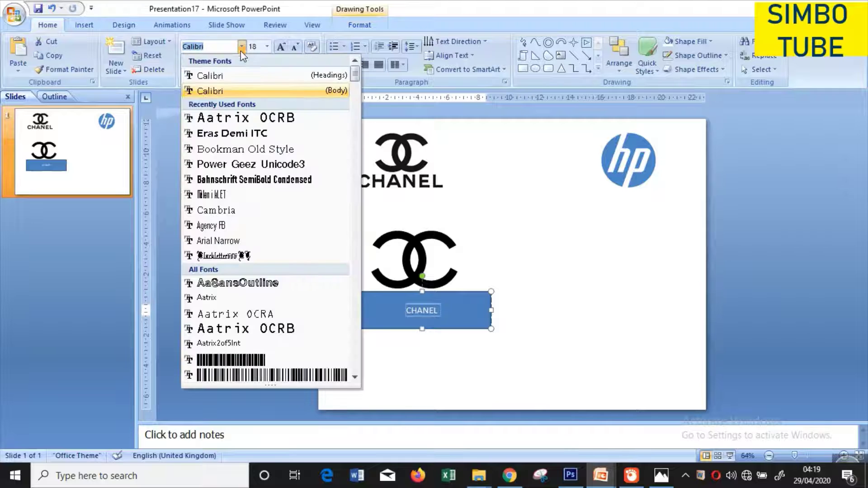
{"action": "left_click", "coordinate": [236, 170]}
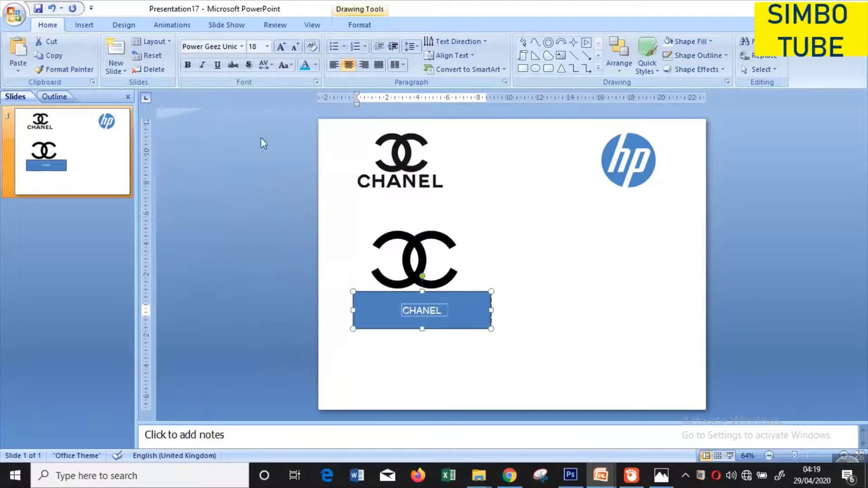
Enlarge the CHANEL text in the rectangle to font size 40
{"action": "left_click", "coordinate": [280, 47]}
{"action": "left_click", "coordinate": [281, 47]}
{"action": "left_click", "coordinate": [280, 47]}
{"action": "left_click", "coordinate": [281, 47]}
{"action": "left_click", "coordinate": [281, 47]}
{"action": "left_click", "coordinate": [281, 47]}
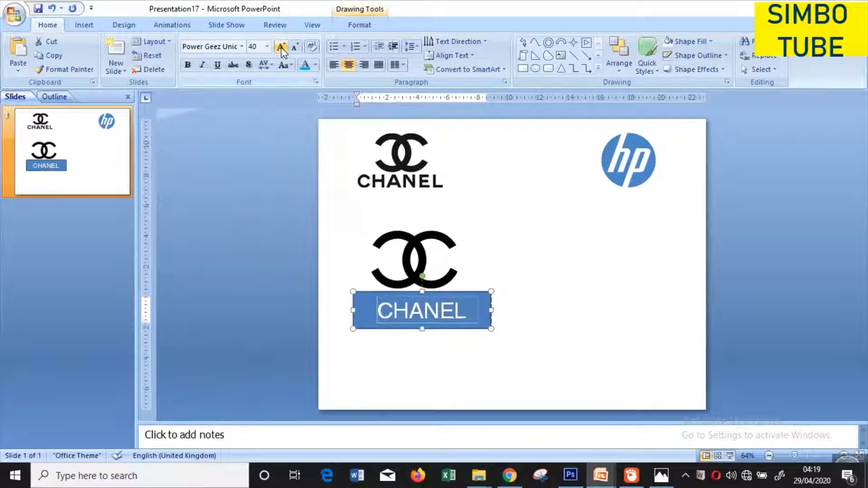
Give the CHANEL rectangle a white fill and no visible outline
{"action": "left_click", "coordinate": [504, 324]}
{"action": "left_click", "coordinate": [484, 300]}
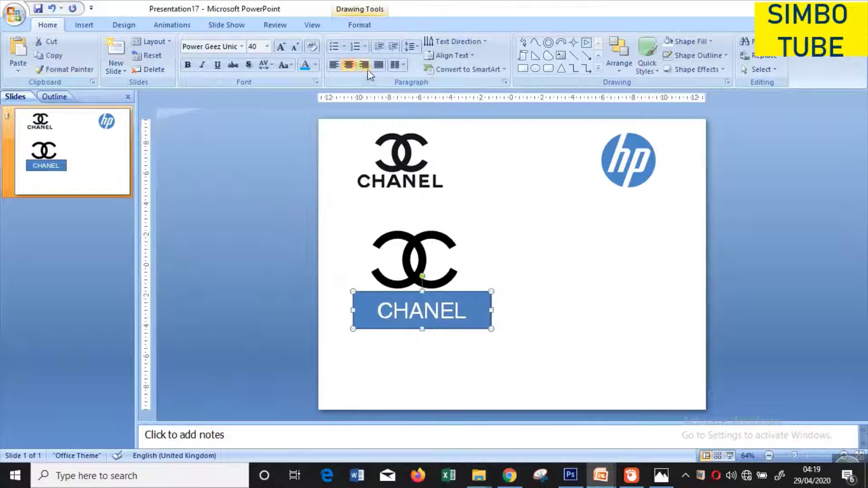
{"action": "left_click", "coordinate": [375, 28]}
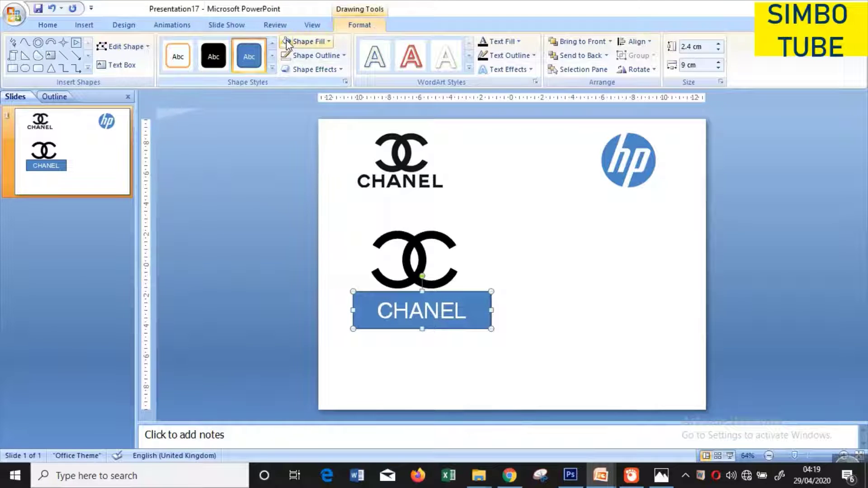
{"action": "left_click", "coordinate": [287, 42]}
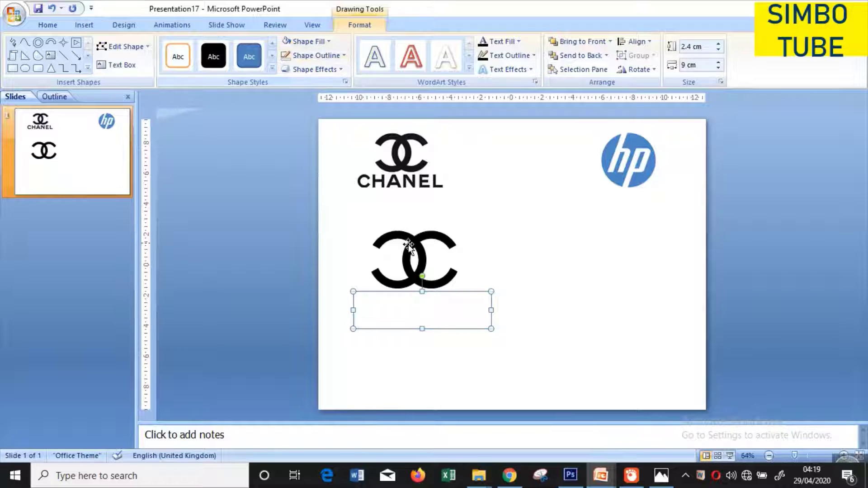
Change the colour of the rectangle's CHANEL text to black
{"action": "left_click_drag", "start_coordinate": [443, 312], "coordinate": [357, 310]}
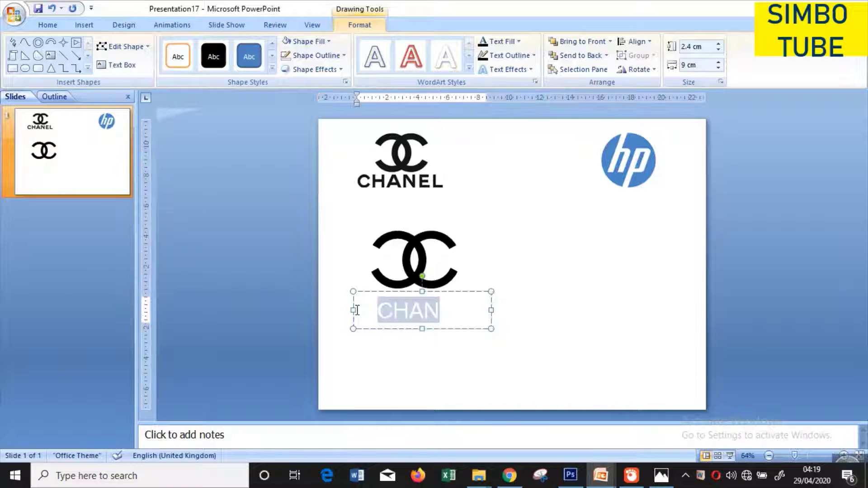
{"action": "left_click", "coordinate": [378, 310]}
{"action": "double_click", "coordinate": [431, 311]}
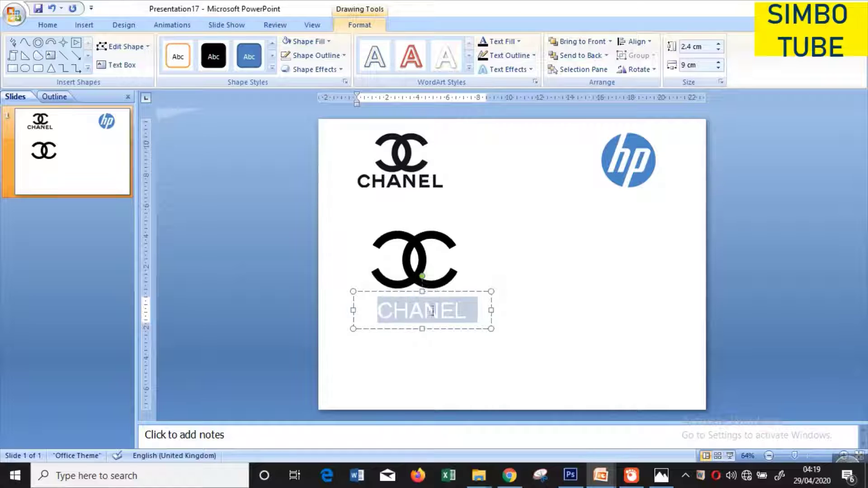
{"action": "left_click", "coordinate": [48, 25]}
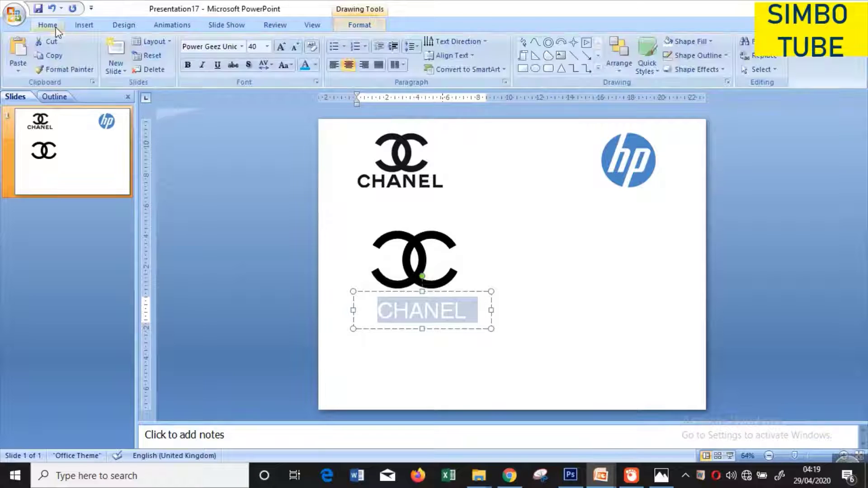
{"action": "left_click", "coordinate": [315, 66]}
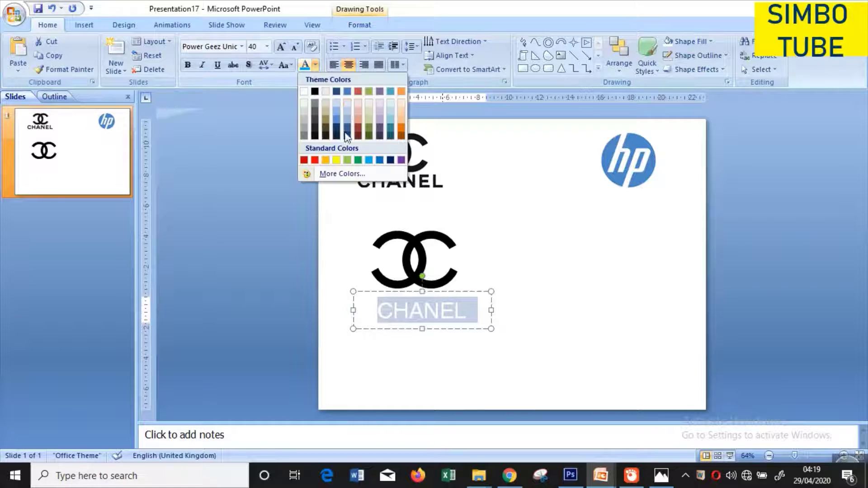
{"action": "left_click", "coordinate": [315, 93]}
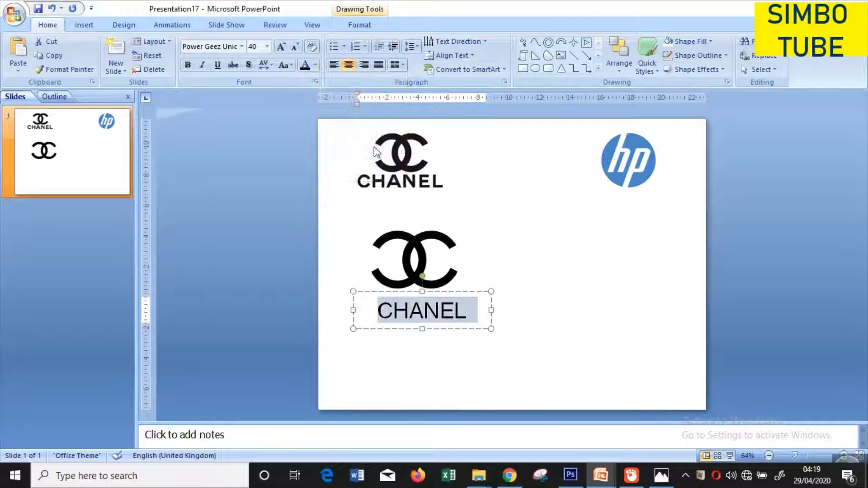
Move the CHANEL text rectangle up close under the interlocked C shapes and send it to the back
{"action": "left_click", "coordinate": [427, 290]}
{"action": "left_click_drag", "start_coordinate": [427, 291], "coordinate": [439, 287]}
{"action": "right_click", "coordinate": [467, 284]}
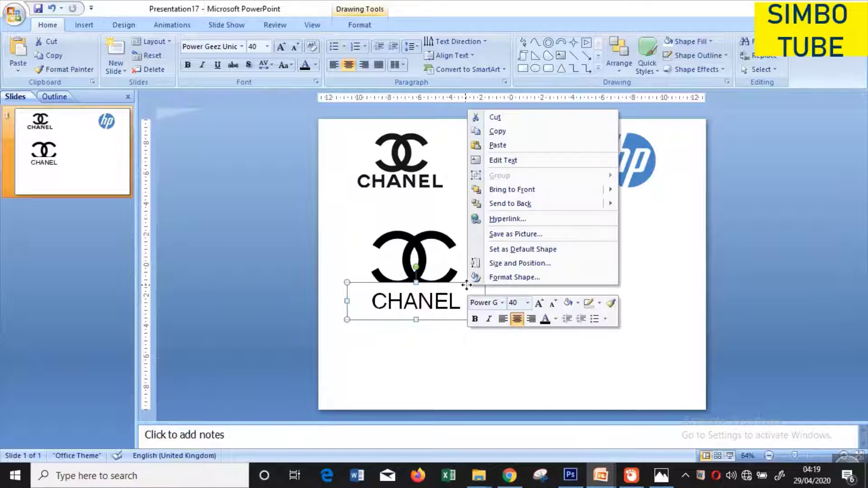
{"action": "left_click", "coordinate": [506, 204]}
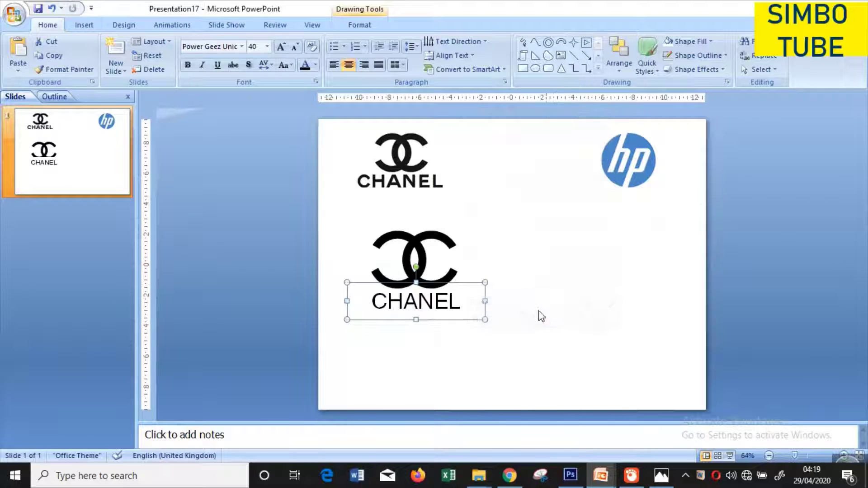
{"action": "left_click", "coordinate": [528, 334]}
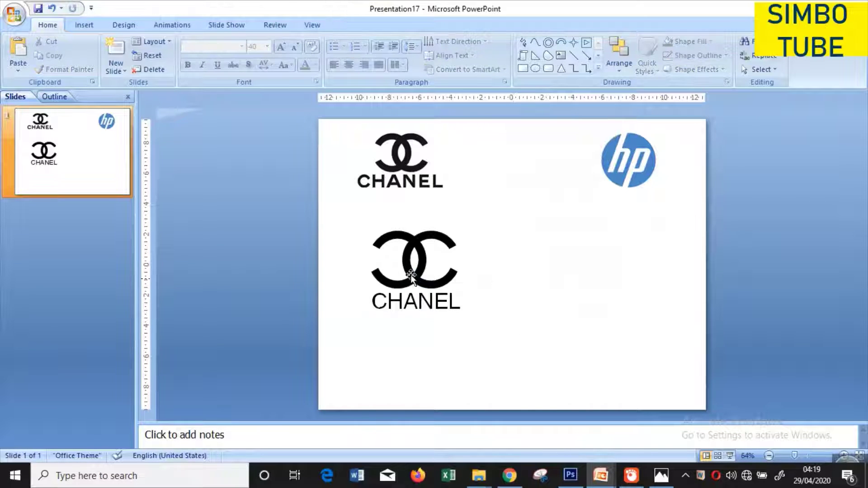
Draw a circle in the empty area below the hp reference logo
{"action": "double_click", "coordinate": [624, 178]}
{"action": "left_click", "coordinate": [535, 182]}
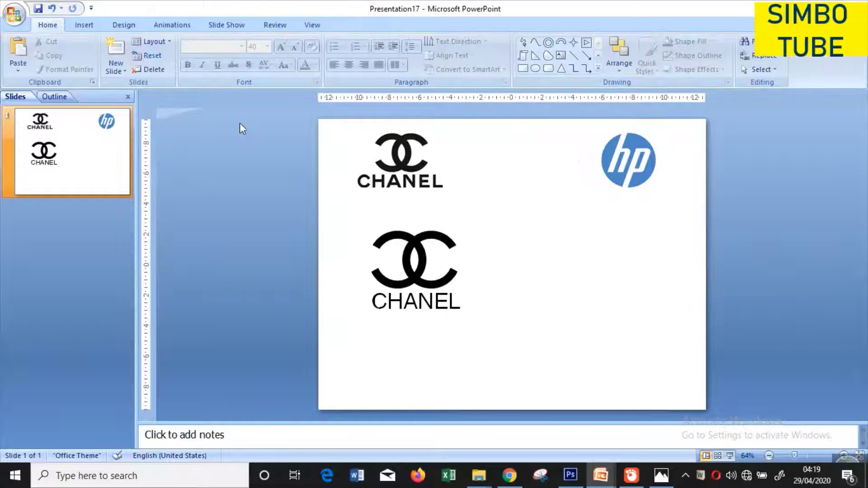
{"action": "left_click", "coordinate": [84, 25]}
{"action": "left_click", "coordinate": [134, 53]}
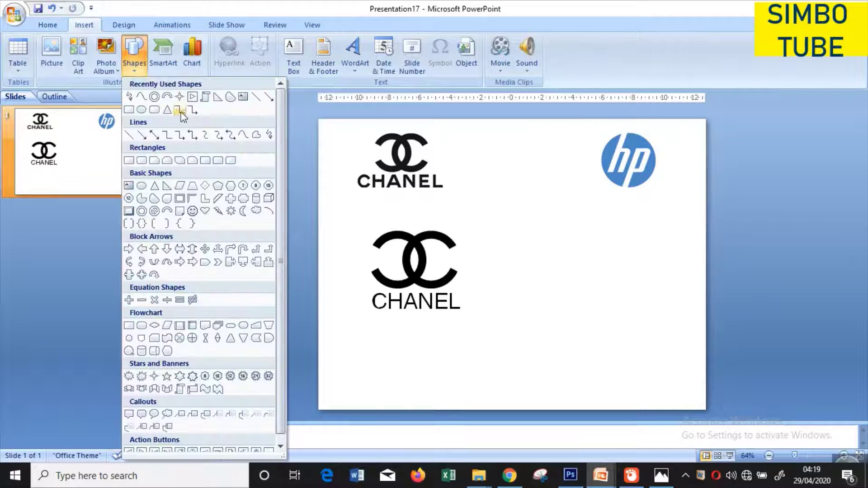
{"action": "left_click", "coordinate": [147, 110]}
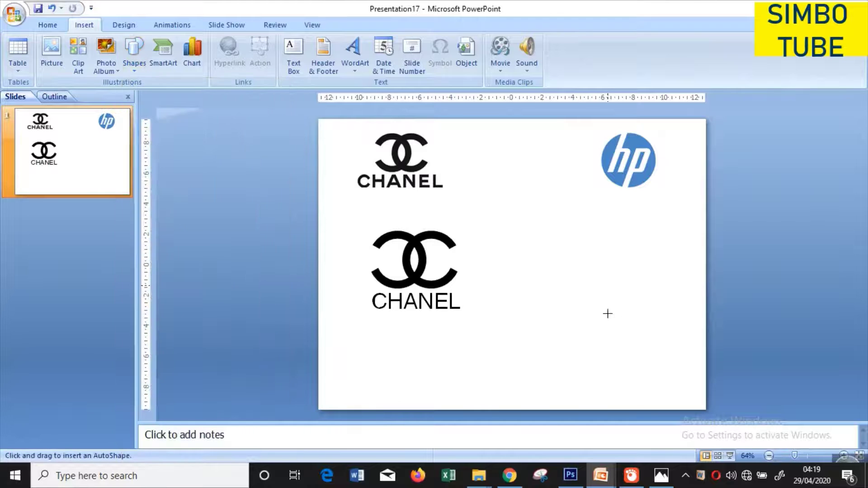
{"action": "left_click_drag", "start_coordinate": [572, 229], "coordinate": [635, 292]}
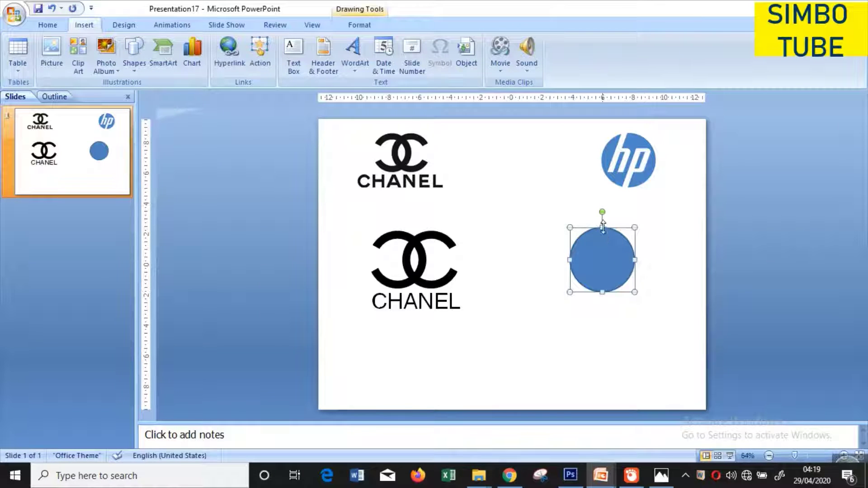
Shrink the circle below the hp logo to about 3.6 cm in height and width
{"action": "left_click_drag", "start_coordinate": [602, 228], "coordinate": [602, 236]}
{"action": "left_click_drag", "start_coordinate": [635, 265], "coordinate": [600, 271]}
{"action": "left_click", "coordinate": [624, 280]}
{"action": "left_click", "coordinate": [663, 280]}
{"action": "left_click", "coordinate": [589, 253]}
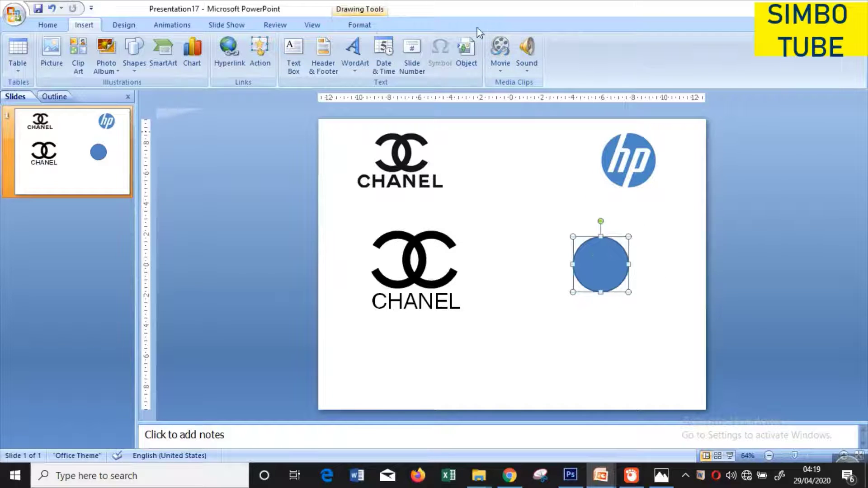
Remove the outline of the blue circle, keeping its original fill colour
{"action": "left_click", "coordinate": [359, 25]}
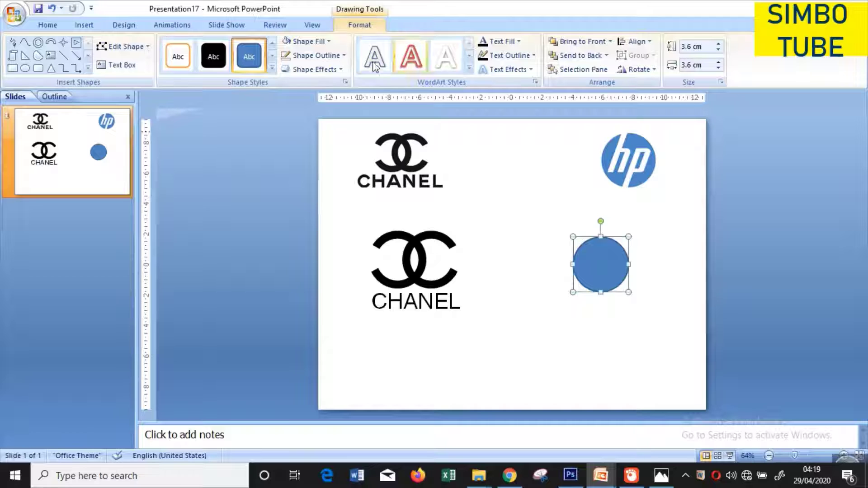
{"action": "left_click", "coordinate": [326, 42]}
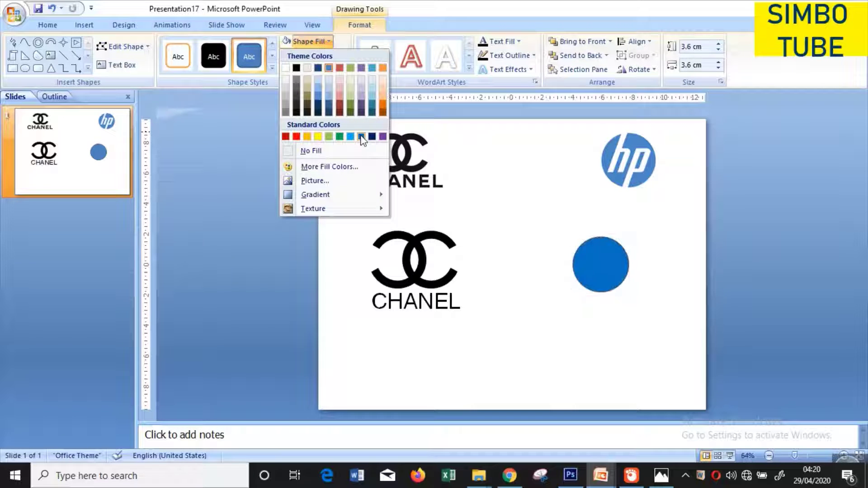
{"action": "left_click", "coordinate": [531, 184]}
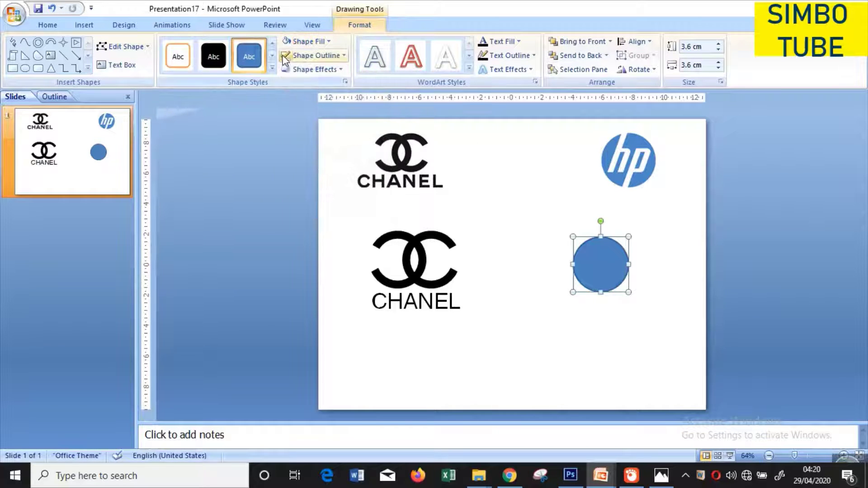
{"action": "left_click", "coordinate": [616, 352]}
{"action": "left_click", "coordinate": [589, 260]}
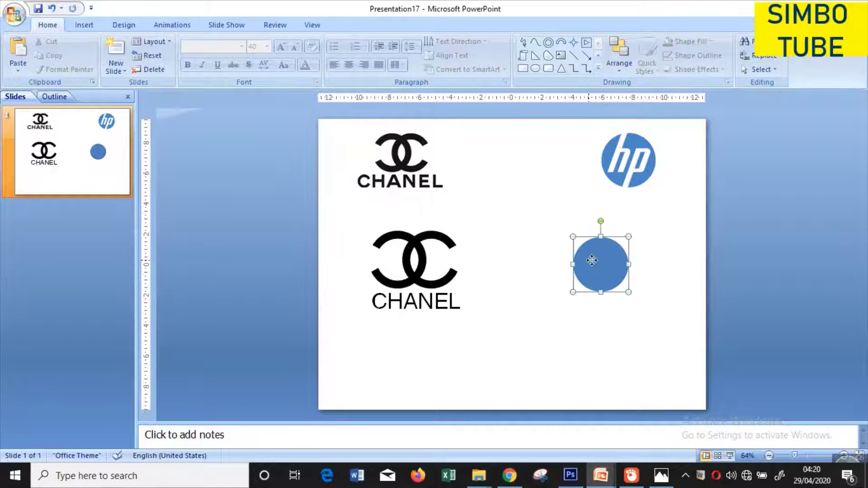
Draw a small rectangle in the middle of the blue circle
{"action": "left_click", "coordinate": [51, 28]}
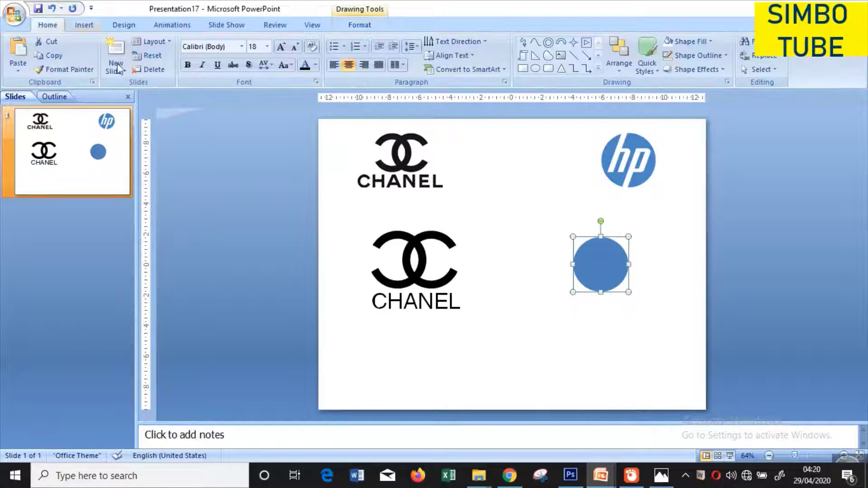
{"action": "left_click", "coordinate": [91, 26]}
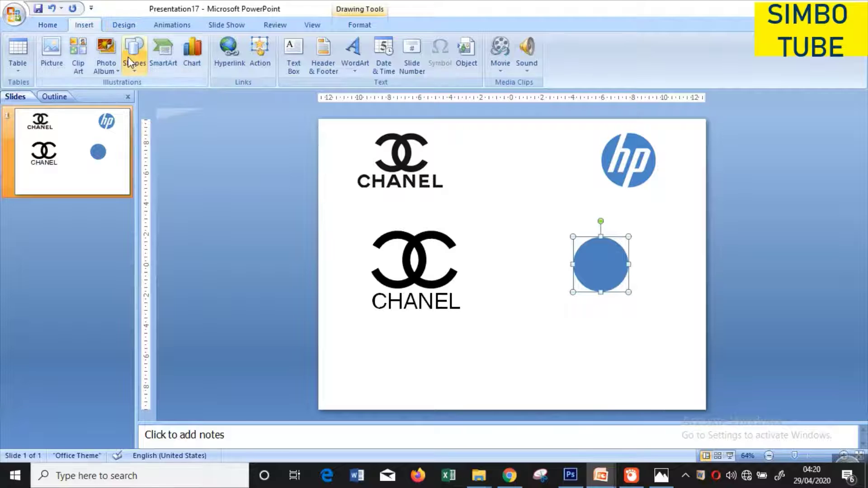
{"action": "left_click", "coordinate": [135, 50]}
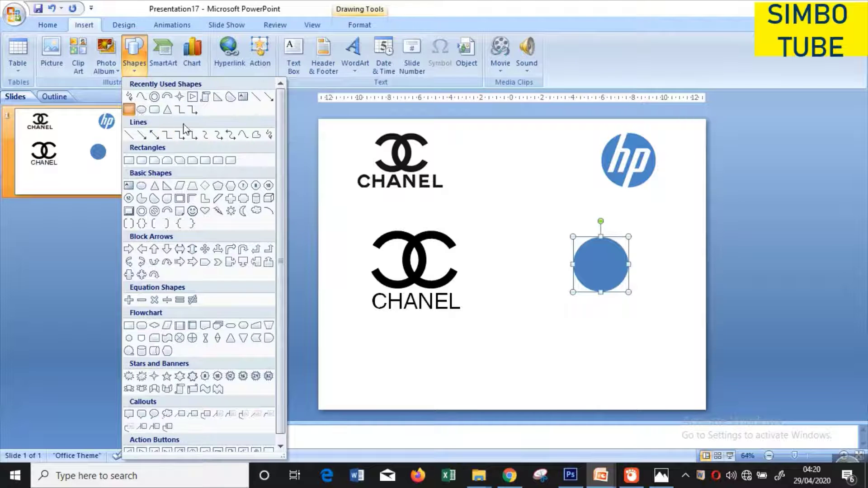
{"action": "left_click", "coordinate": [141, 110]}
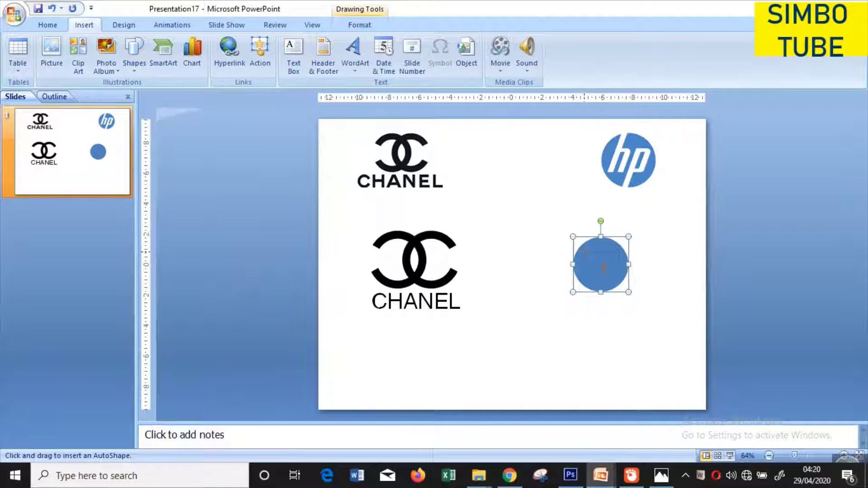
{"action": "left_click_drag", "start_coordinate": [585, 252], "coordinate": [619, 283]}
Add an italic lowercase "h" as text inside the small rectangle on the circle
{"action": "right_click", "coordinate": [598, 265]}
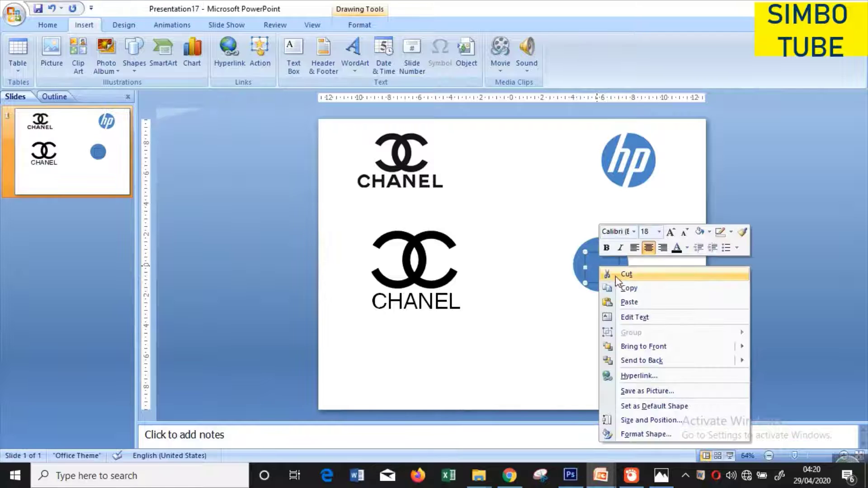
{"action": "left_click", "coordinate": [633, 316]}
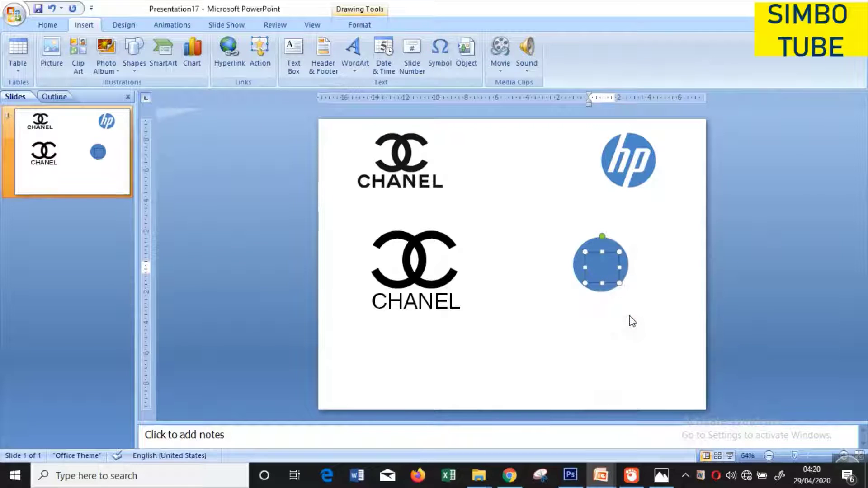
{"action": "type", "text": "H"}
{"action": "type", "text": "h"}
Enlarge the letter "h" on the circle to font size 115
{"action": "left_click", "coordinate": [41, 26]}
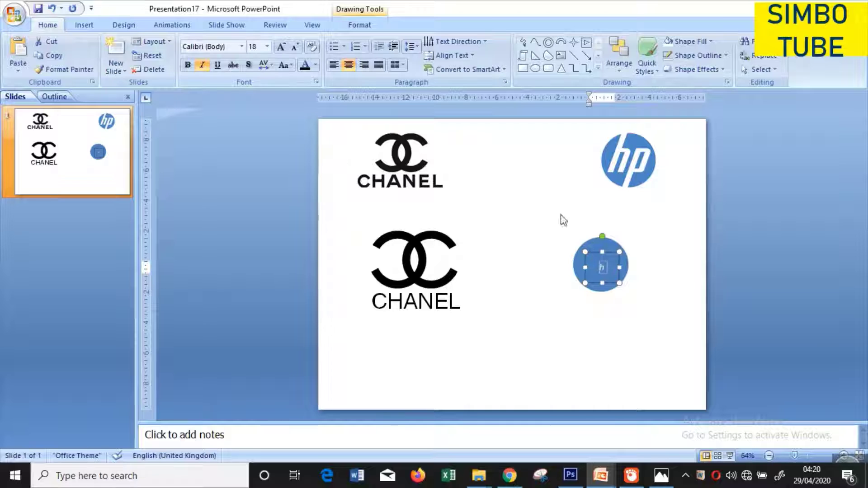
{"action": "left_click", "coordinate": [287, 48]}
{"action": "left_click", "coordinate": [286, 47]}
{"action": "left_click", "coordinate": [286, 48]}
{"action": "left_click", "coordinate": [286, 48]}
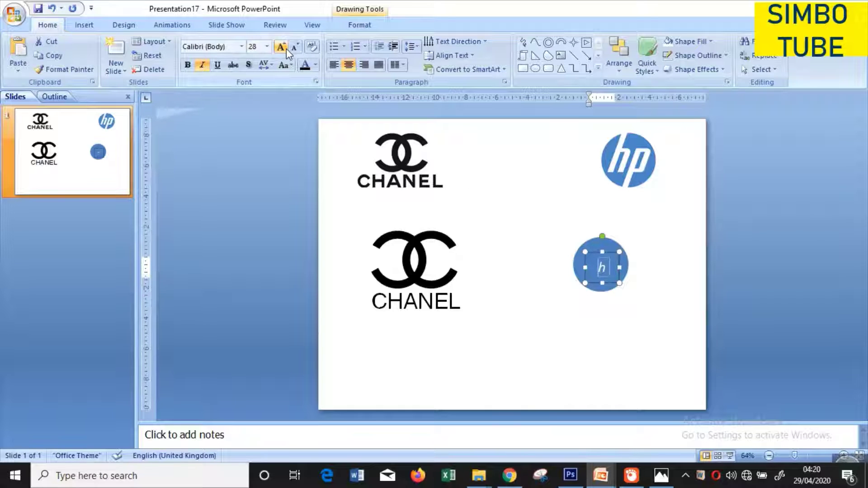
{"action": "left_click", "coordinate": [286, 48]}
{"action": "left_click", "coordinate": [286, 48]}
{"action": "left_click", "coordinate": [286, 48]}
{"action": "left_click", "coordinate": [286, 47]}
{"action": "left_click", "coordinate": [286, 48]}
{"action": "left_click", "coordinate": [286, 48]}
{"action": "left_click", "coordinate": [286, 48]}
{"action": "left_click", "coordinate": [286, 48]}
{"action": "left_click", "coordinate": [286, 48]}
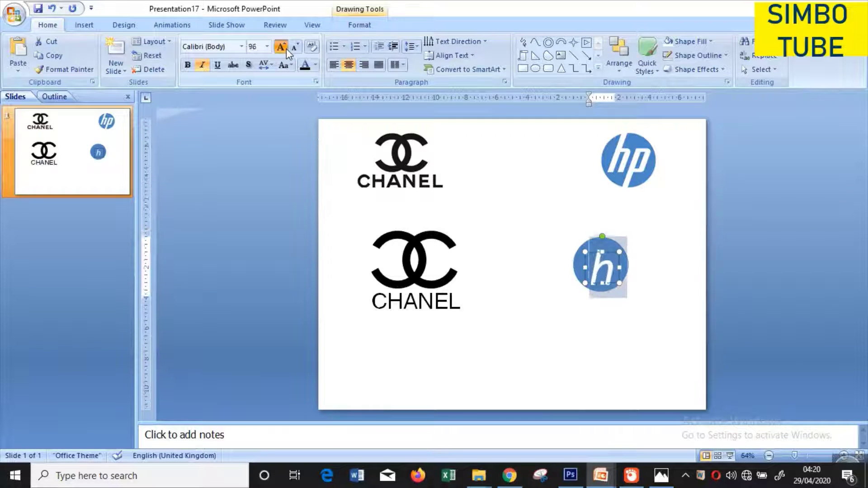
{"action": "left_click", "coordinate": [286, 48]}
{"action": "left_click", "coordinate": [286, 48]}
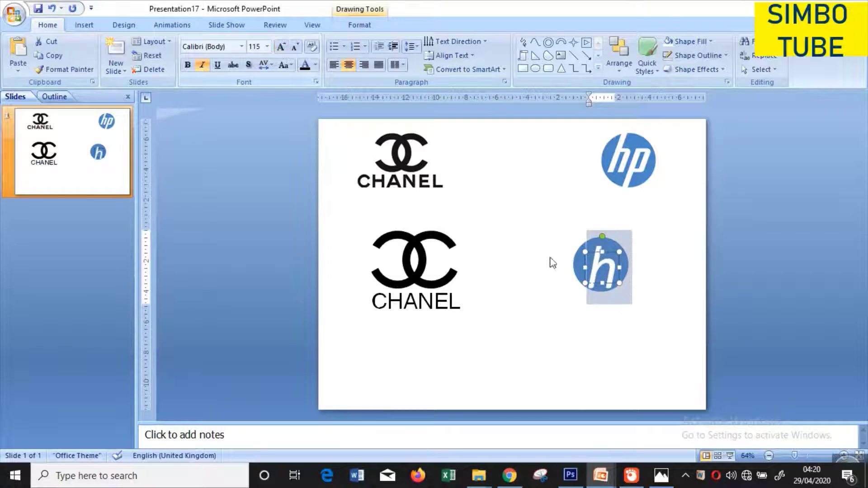
Compare recently used fonts on the letter "h" and set it to Power Geez Unicode3
{"action": "left_click", "coordinate": [242, 48]}
{"action": "key", "text": "Down"}
{"action": "key", "text": "Down"}
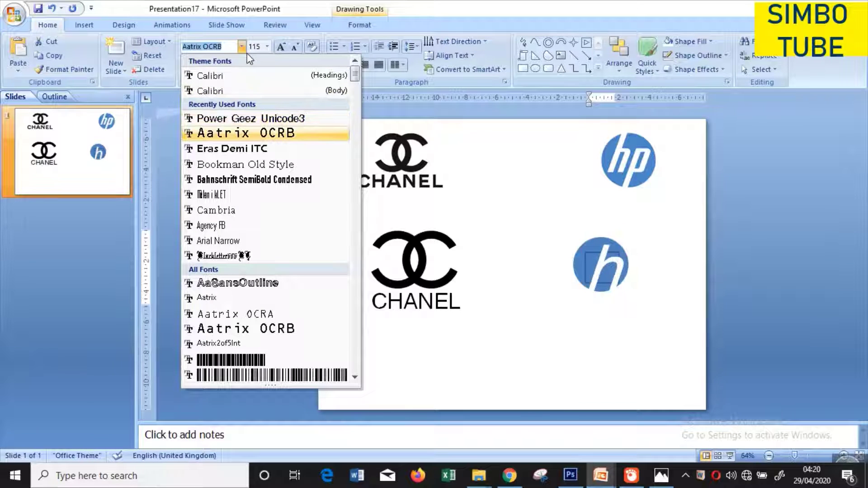
{"action": "key", "text": "Down"}
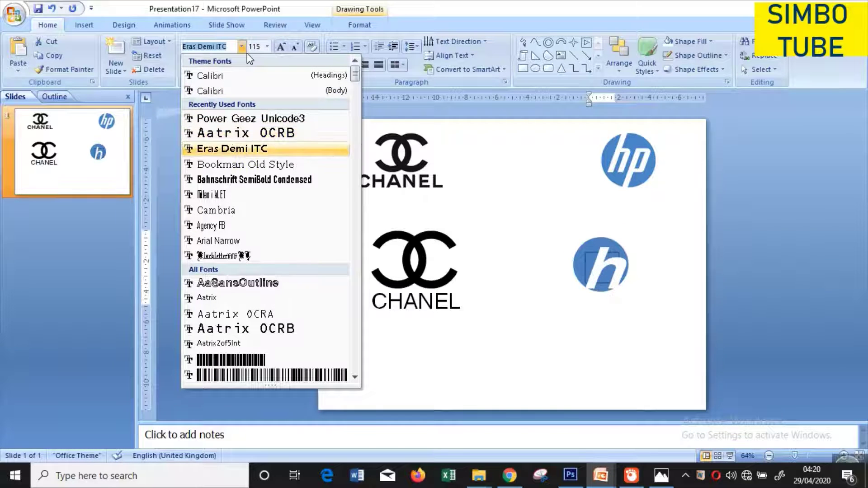
{"action": "key", "text": "Up"}
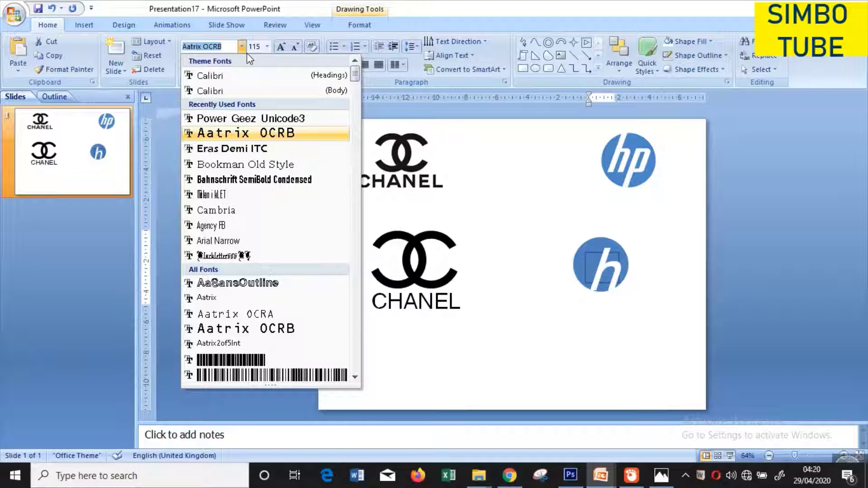
{"action": "key", "text": "Up"}
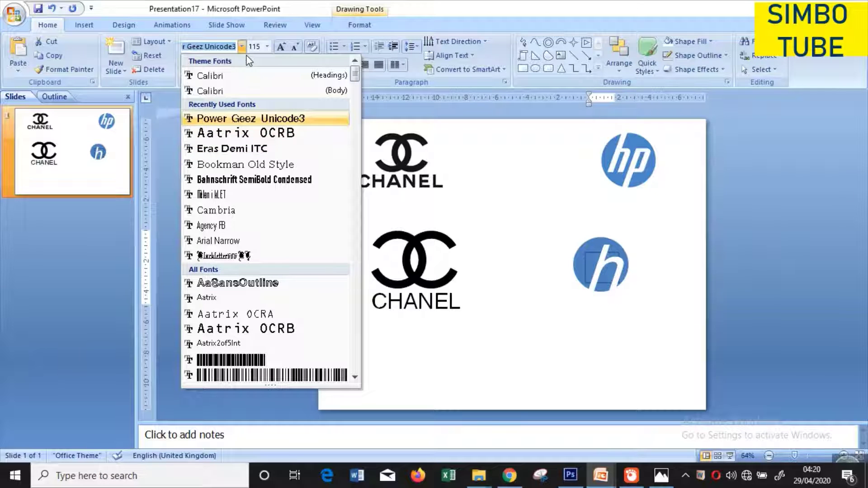
{"action": "left_click", "coordinate": [233, 120]}
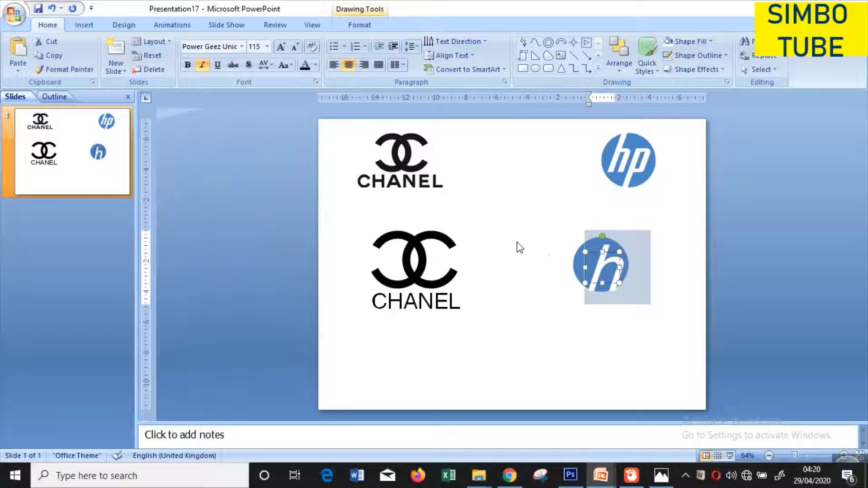
Shift the blue circle slightly up and left, and move the "h" to the circle's upper left part
{"action": "left_click", "coordinate": [582, 265]}
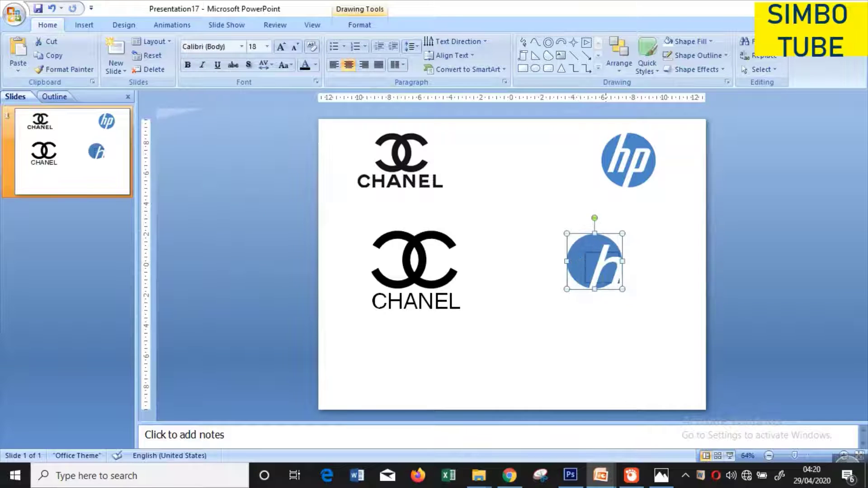
{"action": "left_click", "coordinate": [610, 271]}
{"action": "left_click_drag", "start_coordinate": [593, 254], "coordinate": [575, 238]}
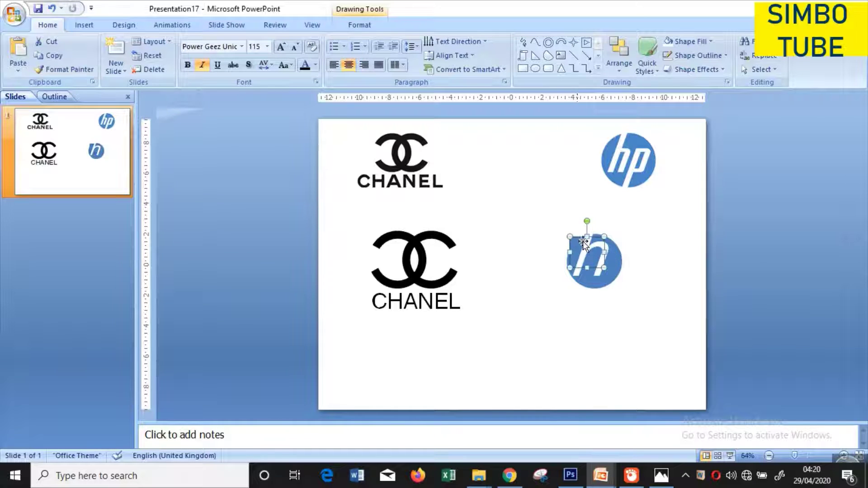
Enlarge the blue circle slightly downward and to the right around the "h"
{"action": "left_click", "coordinate": [615, 262]}
{"action": "left_click_drag", "start_coordinate": [594, 290], "coordinate": [595, 298]}
{"action": "left_click_drag", "start_coordinate": [622, 262], "coordinate": [631, 265]}
{"action": "left_click", "coordinate": [669, 285]}
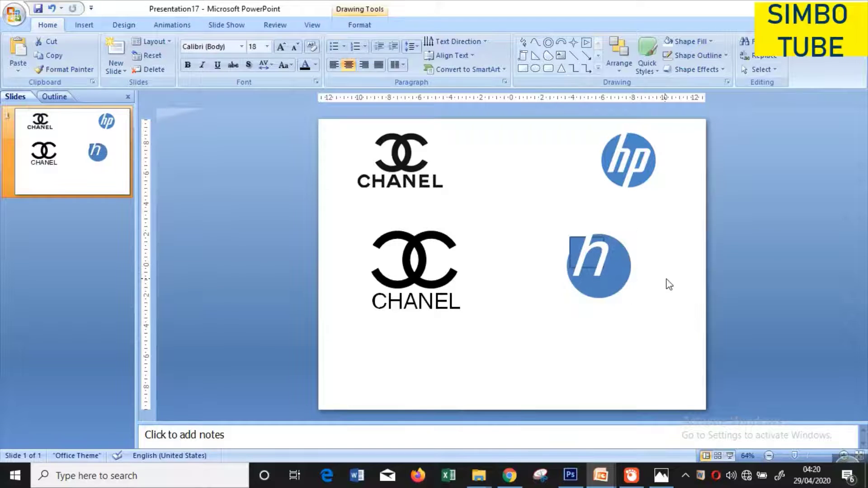
Remove the fill and outline of the rectangle holding the "h"
{"action": "left_click", "coordinate": [587, 255]}
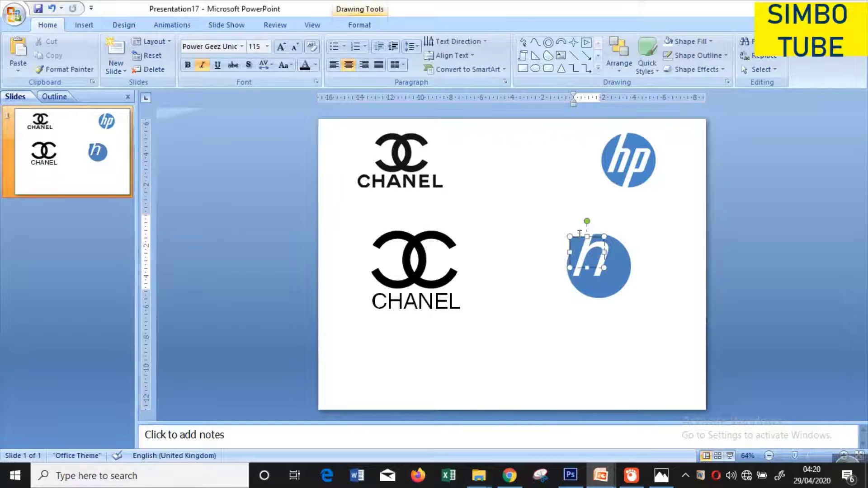
{"action": "left_click", "coordinate": [357, 25]}
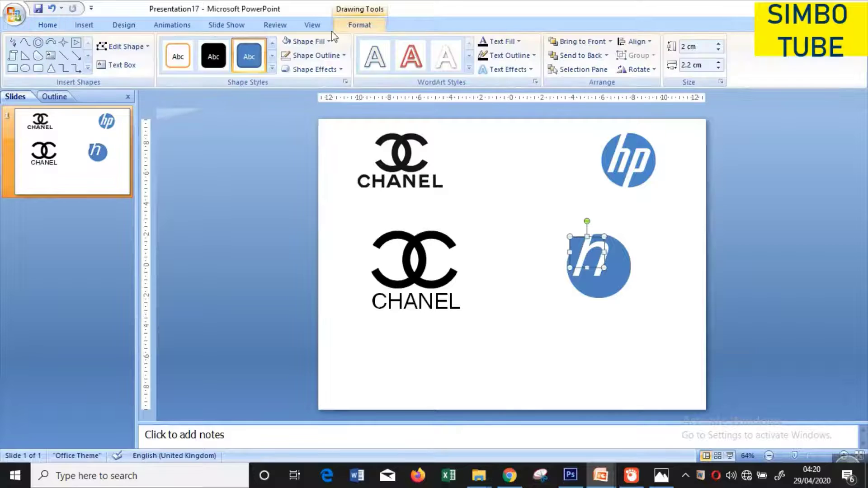
{"action": "left_click", "coordinate": [293, 41]}
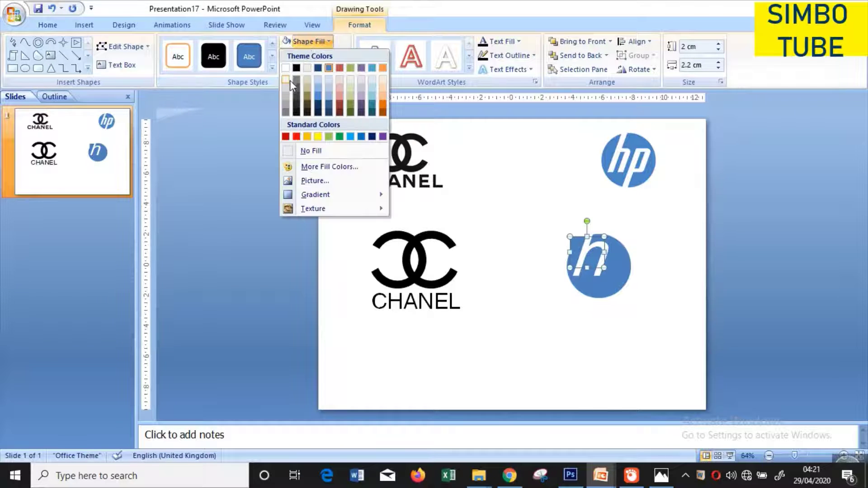
{"action": "left_click", "coordinate": [294, 150]}
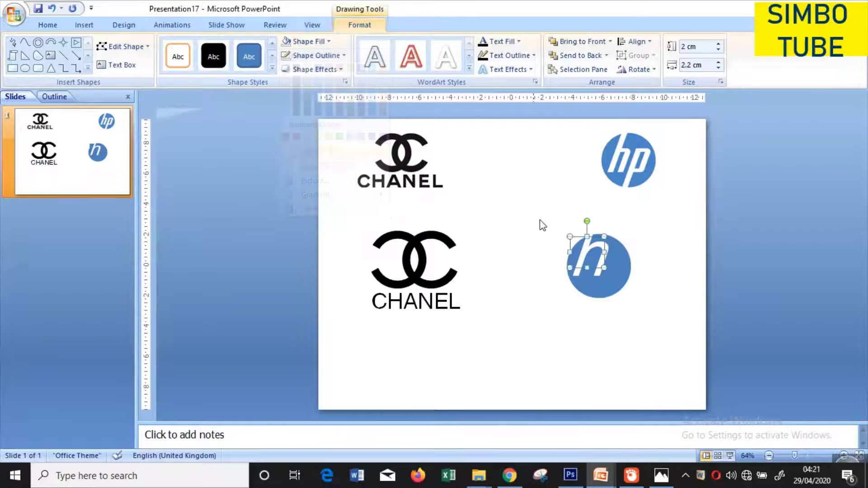
Compare recently used fonts on the letter "h" and set it to Aatrix OCRB
{"action": "left_click", "coordinate": [603, 267]}
{"action": "left_click", "coordinate": [602, 256]}
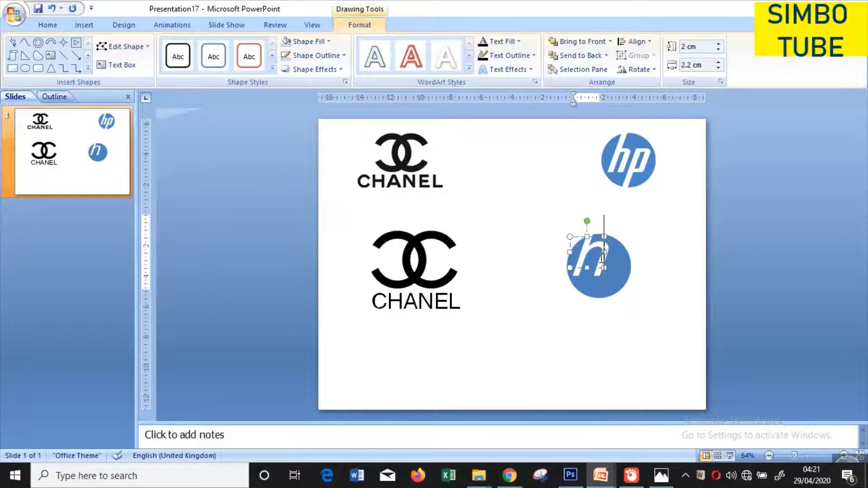
{"action": "double_click", "coordinate": [585, 256]}
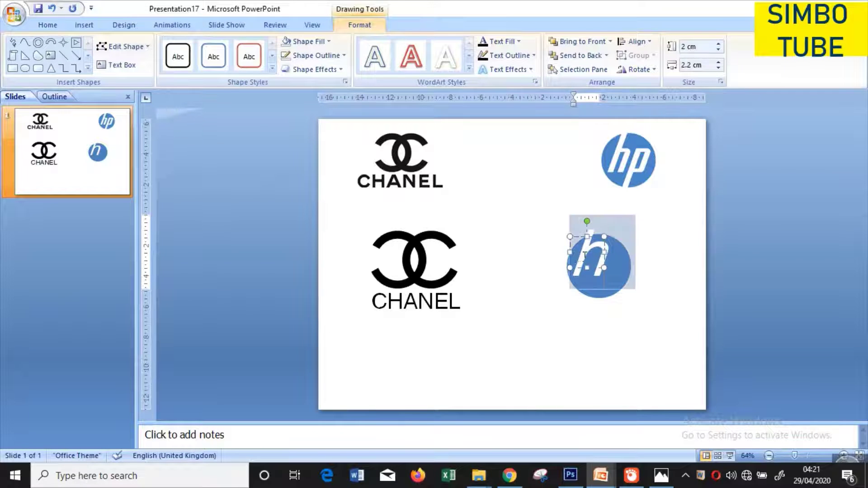
{"action": "left_click", "coordinate": [59, 27]}
{"action": "left_click", "coordinate": [242, 47]}
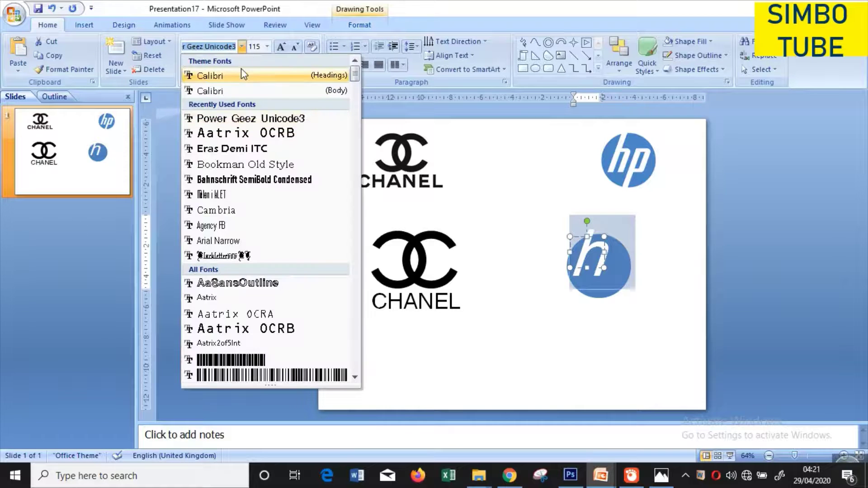
{"action": "key", "text": "Down"}
{"action": "key", "text": "Down"}
{"action": "key", "text": "Down"}
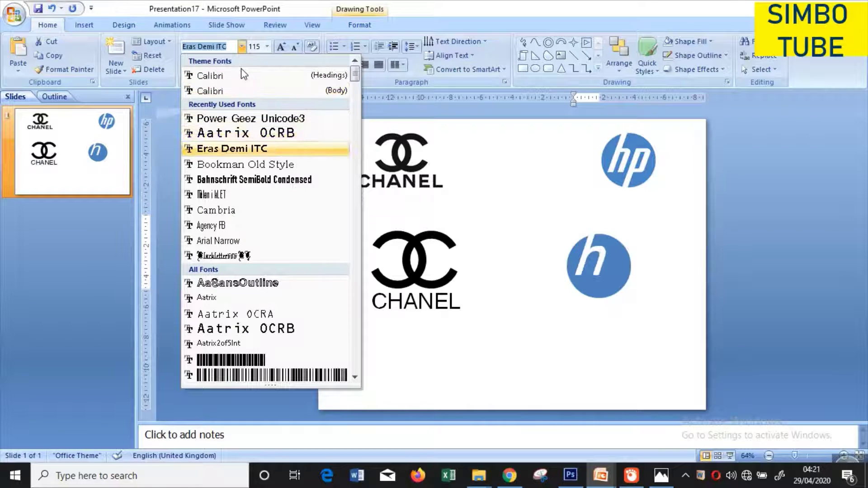
{"action": "left_click", "coordinate": [249, 137]}
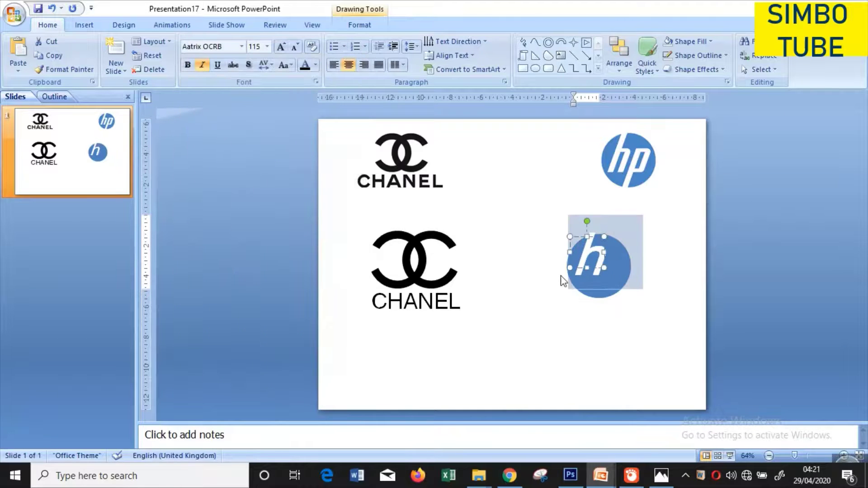
{"action": "left_click", "coordinate": [653, 297]}
Draw an upright rectangle overlapping the lower right edge of the blue circle
{"action": "left_click", "coordinate": [84, 25]}
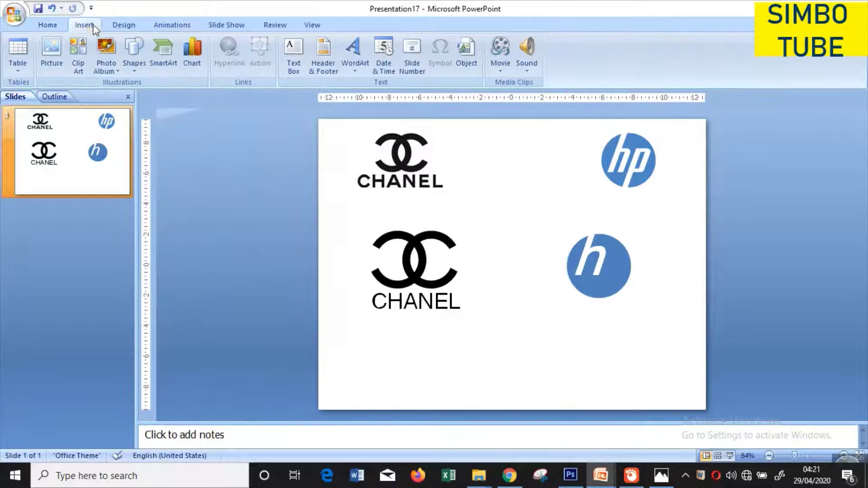
{"action": "left_click", "coordinate": [138, 66]}
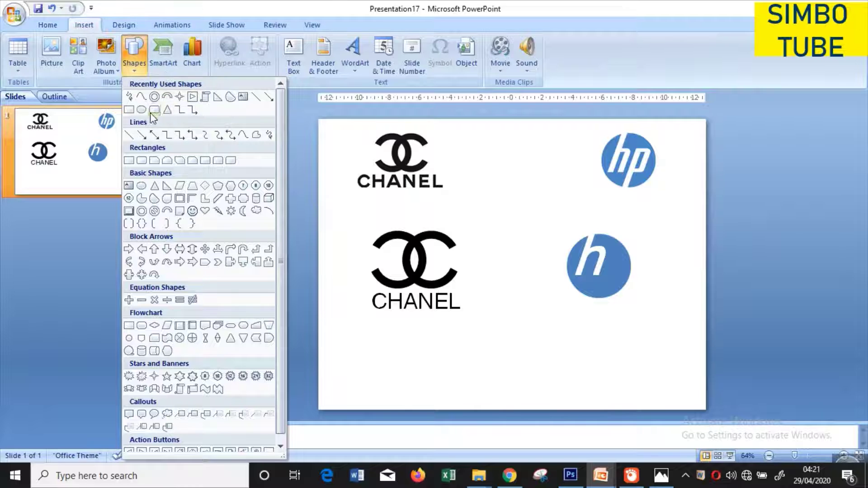
{"action": "left_click", "coordinate": [129, 109]}
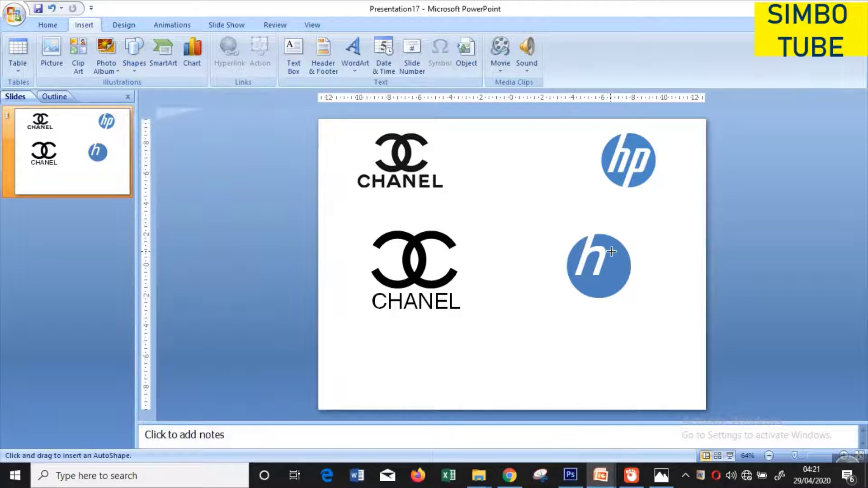
{"action": "mouse_move", "coordinate": [611, 252]}
{"action": "left_mouse_down"}
{"action": "mouse_move", "coordinate": [639, 310]}
{"action": "mouse_move", "coordinate": [657, 313]}
{"action": "left_mouse_up"}
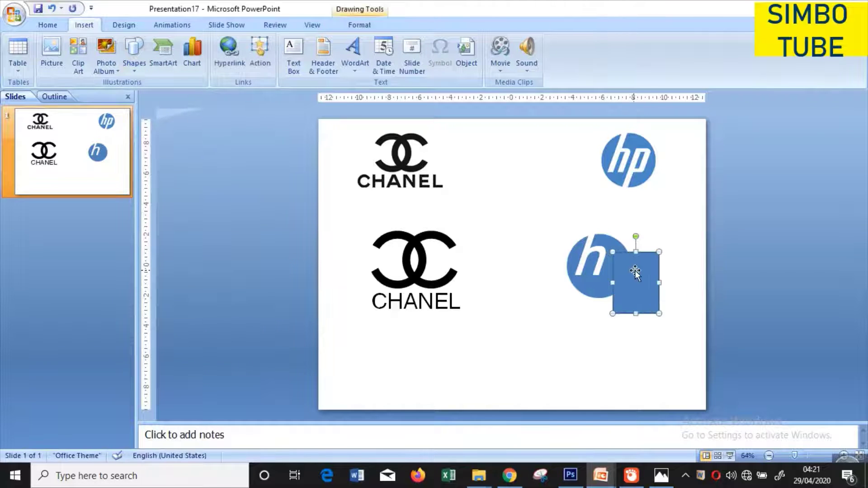
Add an italic lowercase "p" as text inside the new rectangle
{"action": "right_click", "coordinate": [634, 270]}
{"action": "left_click", "coordinate": [650, 322]}
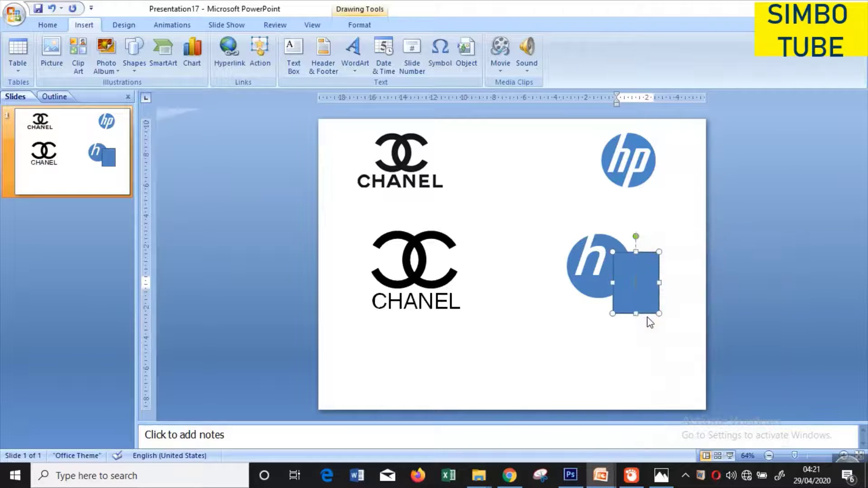
{"action": "type", "text": "p"}
{"action": "left_click", "coordinate": [48, 26]}
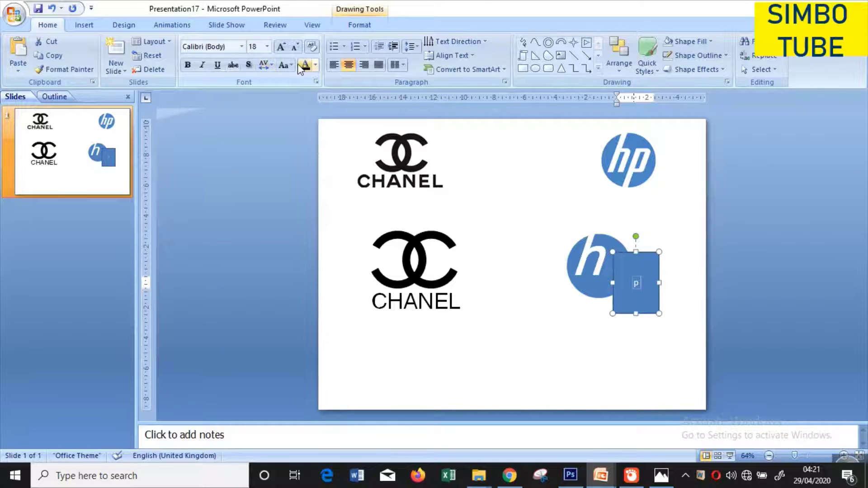
{"action": "left_click", "coordinate": [202, 65]}
Enlarge the letter "p" to font size 166
{"action": "left_click", "coordinate": [280, 47]}
{"action": "left_click", "coordinate": [281, 47]}
{"action": "left_click", "coordinate": [280, 46]}
{"action": "left_click", "coordinate": [280, 47]}
{"action": "left_click", "coordinate": [280, 47]}
{"action": "left_click", "coordinate": [281, 47]}
{"action": "left_click", "coordinate": [280, 47]}
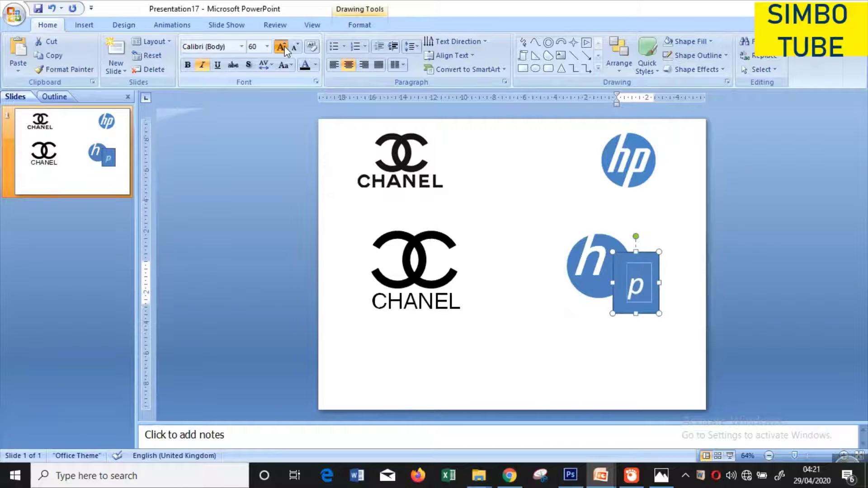
{"action": "left_click", "coordinate": [281, 46]}
{"action": "left_click", "coordinate": [281, 46]}
{"action": "left_click", "coordinate": [281, 47]}
{"action": "left_click", "coordinate": [281, 47]}
{"action": "left_click", "coordinate": [281, 47]}
{"action": "left_click", "coordinate": [280, 47]}
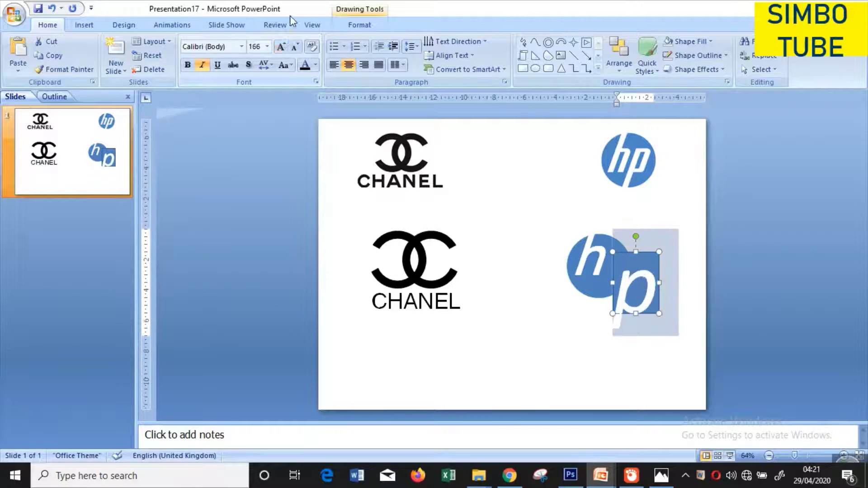
Extend the "p" rectangle downward to about 5.4 cm high and move it over the right half of the circle
{"action": "left_click", "coordinate": [242, 46]}
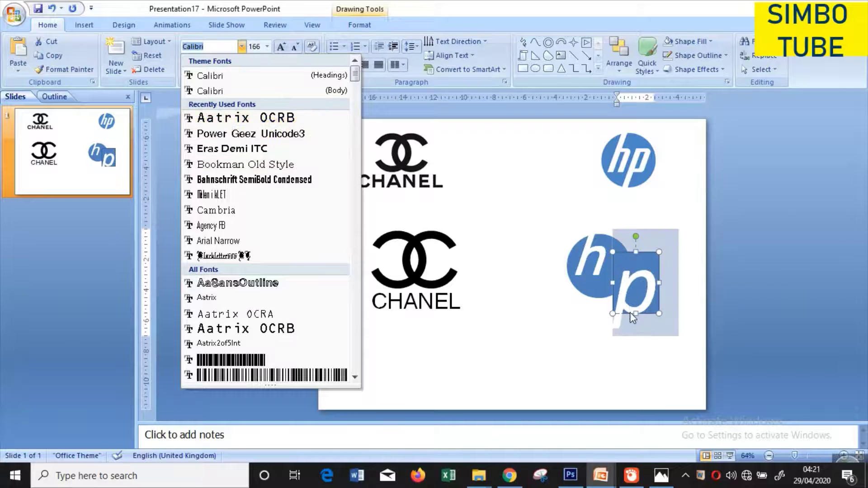
{"action": "left_click", "coordinate": [636, 313]}
{"action": "left_click_drag", "start_coordinate": [635, 313], "coordinate": [636, 335]}
{"action": "left_click_drag", "start_coordinate": [622, 251], "coordinate": [603, 235]}
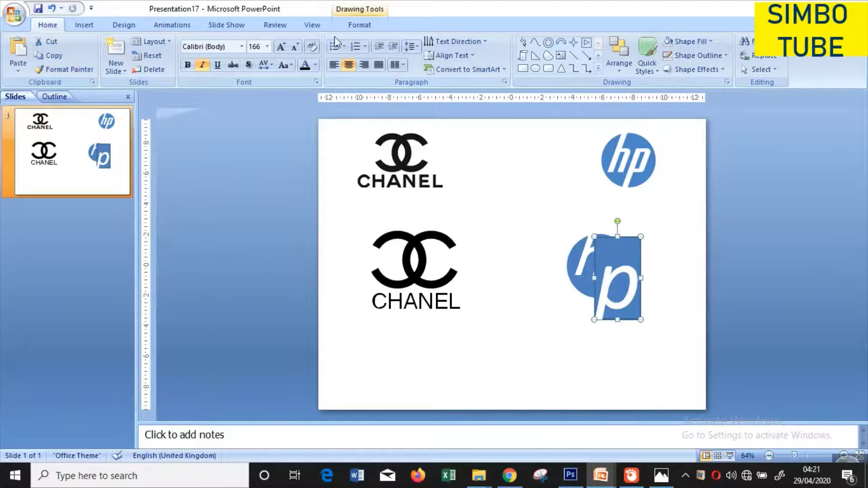
Remove the fill and outline of the rectangle holding the "p"
{"action": "left_click", "coordinate": [359, 25]}
{"action": "left_click", "coordinate": [284, 43]}
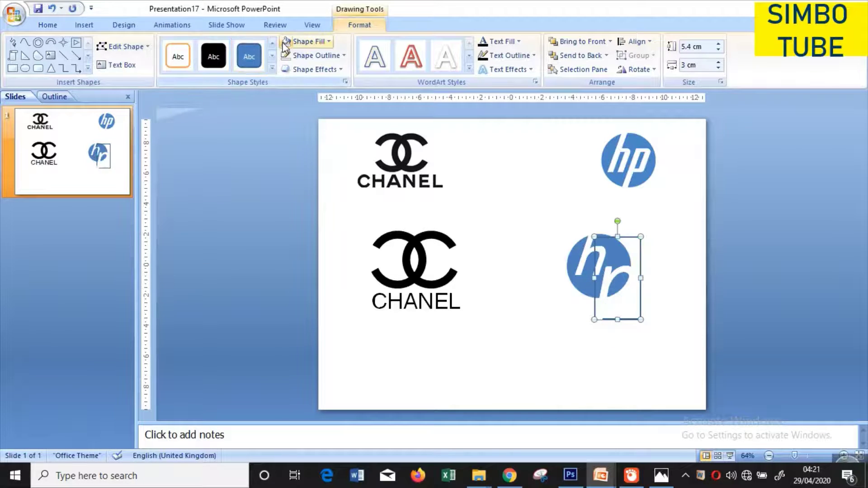
{"action": "left_click", "coordinate": [289, 55]}
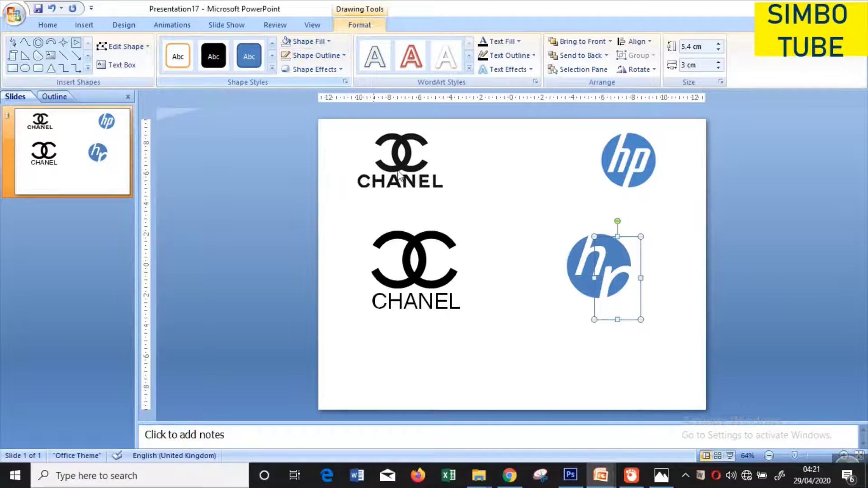
Reduce the "p" to font size 88 and position it inside the circle just to the right of the "h"
{"action": "left_click_drag", "start_coordinate": [639, 293], "coordinate": [632, 283]}
{"action": "double_click", "coordinate": [622, 280]}
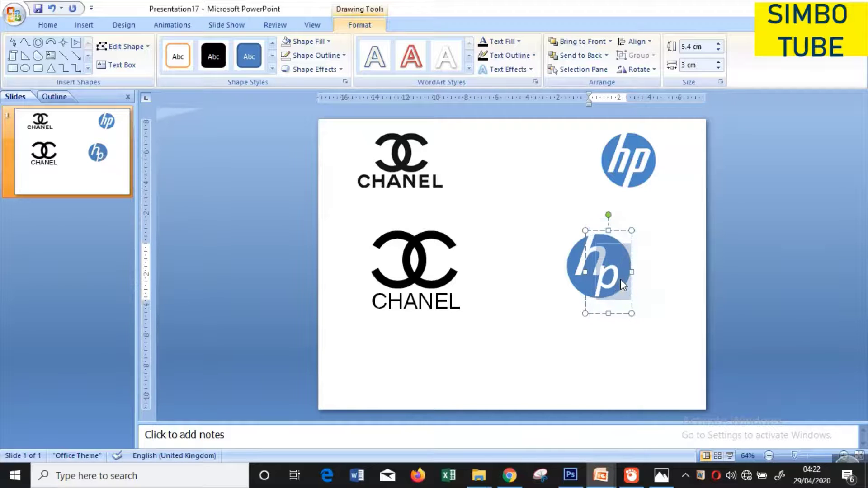
{"action": "left_click_drag", "start_coordinate": [630, 289], "coordinate": [634, 293]}
{"action": "key", "text": "Up"}
{"action": "key", "text": "Up"}
{"action": "key", "text": "Up"}
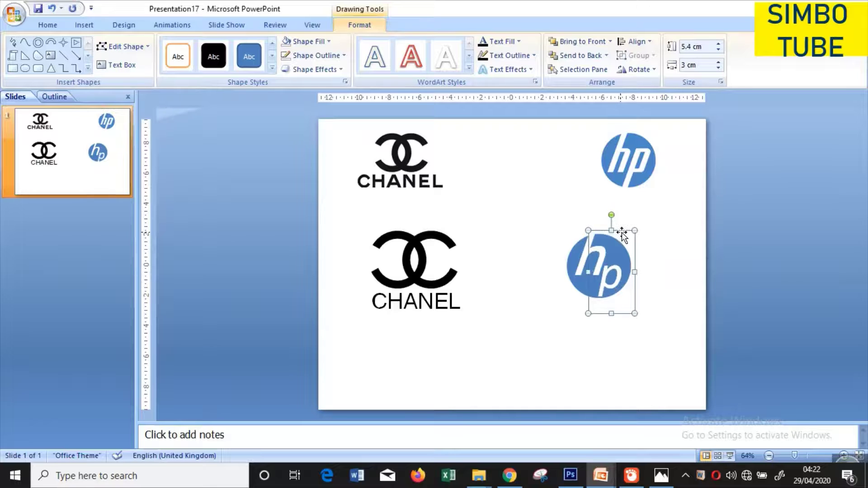
{"action": "key", "text": "Right"}
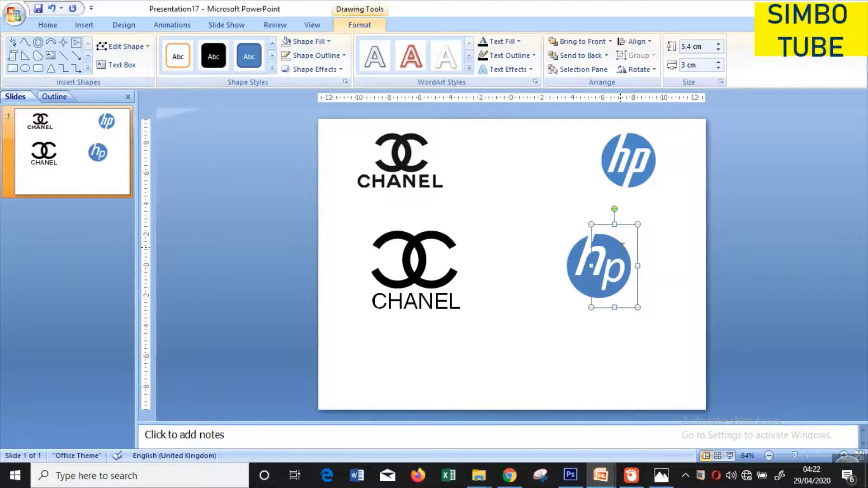
Compare recently used fonts on the letter "p" and set it to Bahnschrift SemiBold Condensed
{"action": "double_click", "coordinate": [620, 277]}
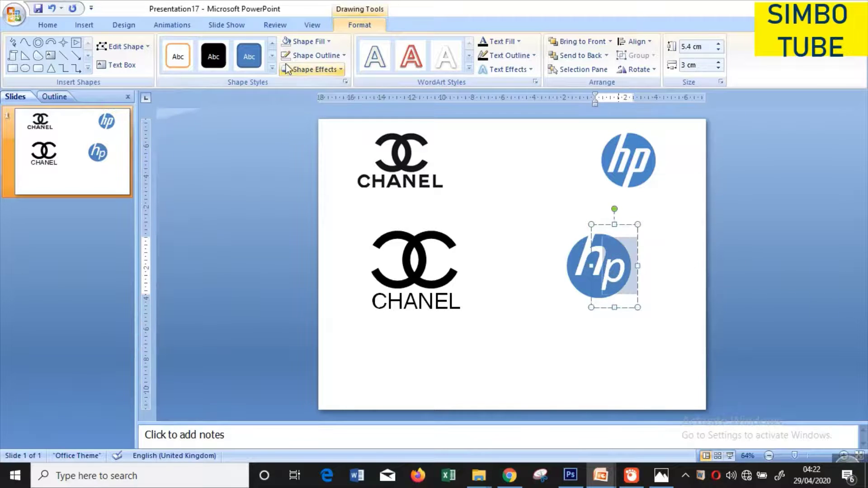
{"action": "left_click", "coordinate": [58, 25]}
{"action": "left_click", "coordinate": [241, 47]}
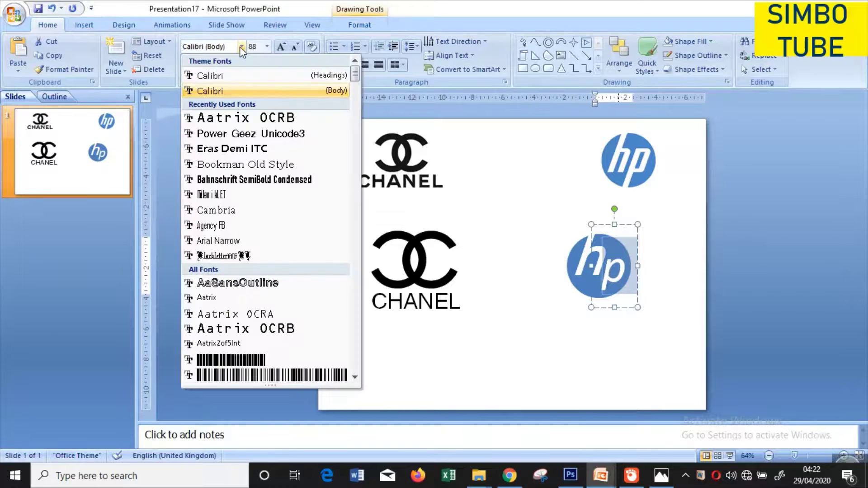
{"action": "key", "text": "Down"}
{"action": "key", "text": "Down"}
{"action": "key", "text": "Down"}
{"action": "key", "text": "Down"}
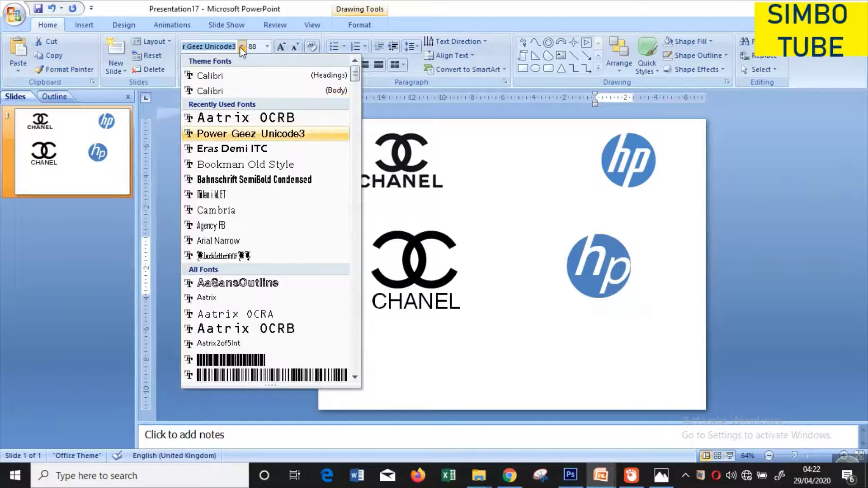
{"action": "key", "text": "Down"}
{"action": "key", "text": "Down"}
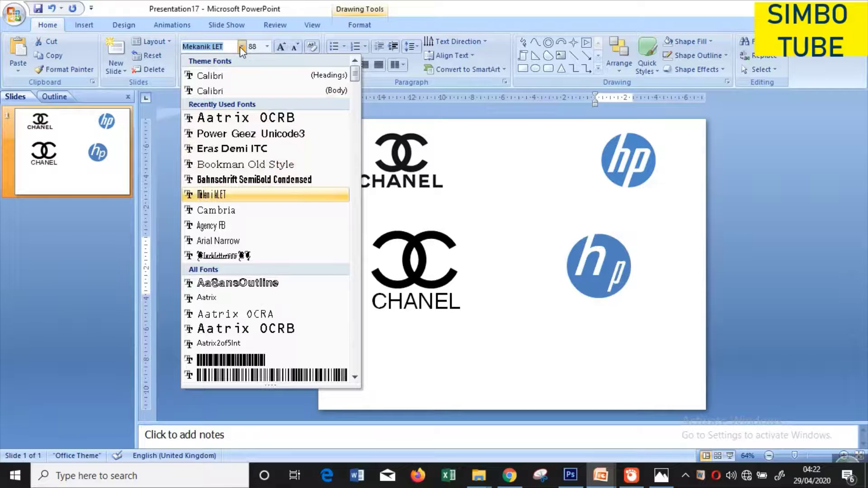
{"action": "key", "text": "Up"}
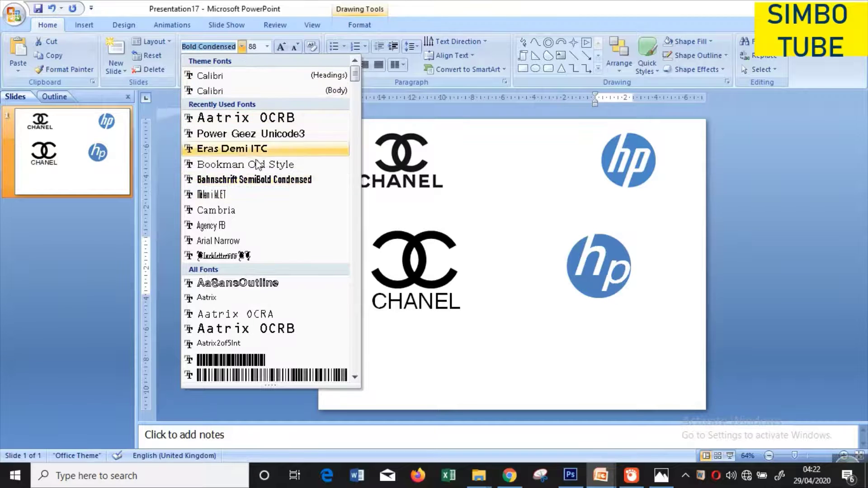
{"action": "left_click", "coordinate": [252, 179]}
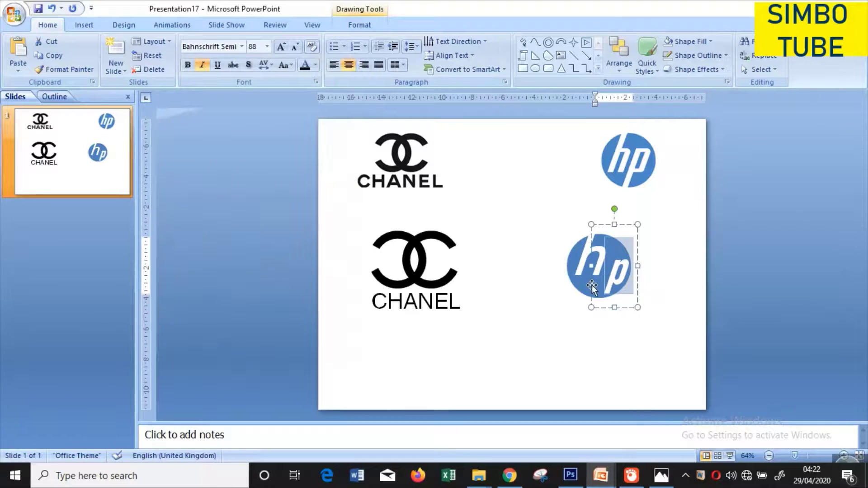
Move the "p" further left so it sits close beside the "h" within the circle
{"action": "left_click_drag", "start_coordinate": [592, 287], "coordinate": [589, 287]}
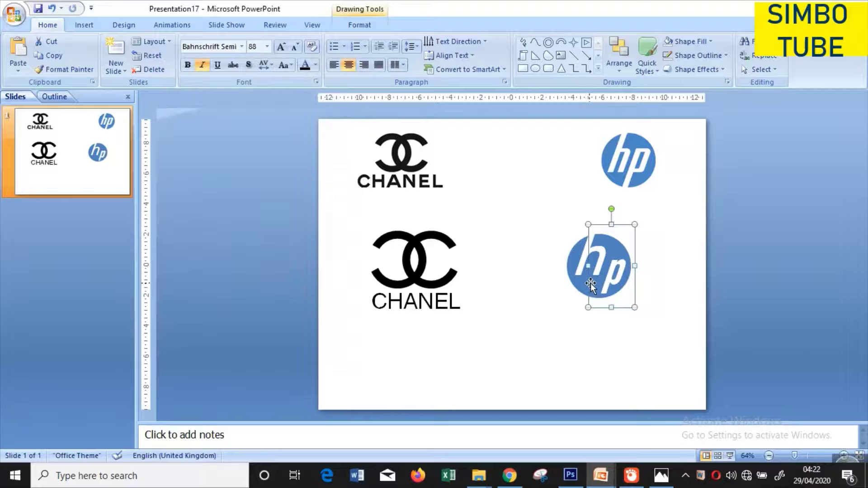
{"action": "left_click_drag", "start_coordinate": [633, 269], "coordinate": [624, 275]}
{"action": "left_click", "coordinate": [615, 295]}
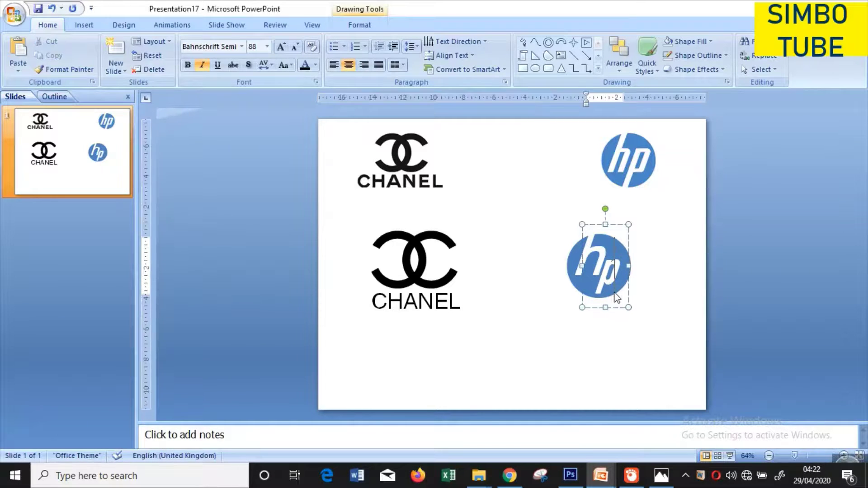
Shorten the blue circle behind the "hp" letters slightly by raising its lower edge
{"action": "left_click", "coordinate": [582, 293]}
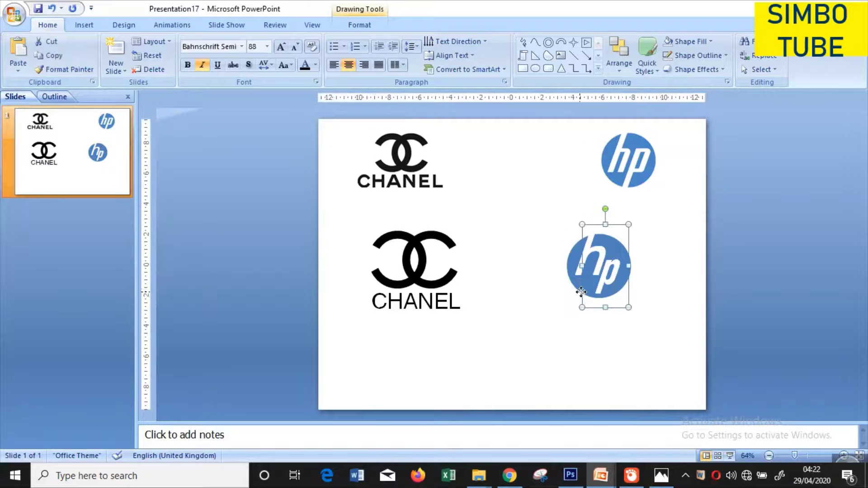
{"action": "left_click", "coordinate": [575, 292]}
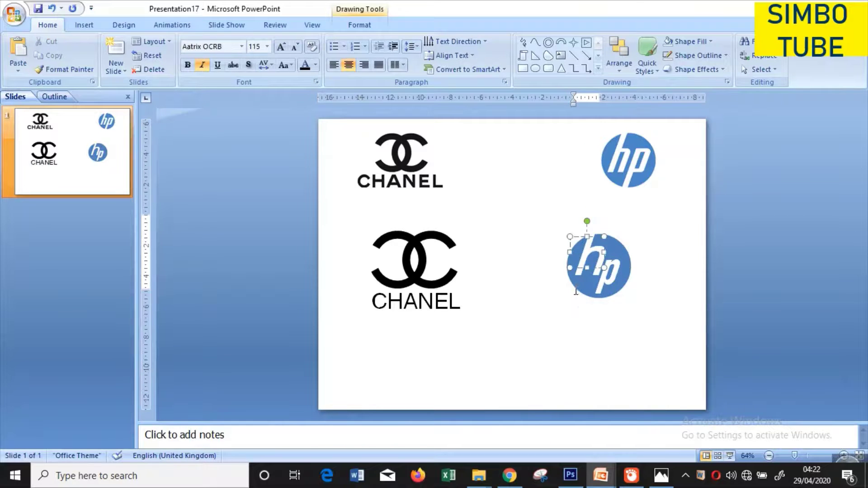
{"action": "left_click", "coordinate": [575, 293]}
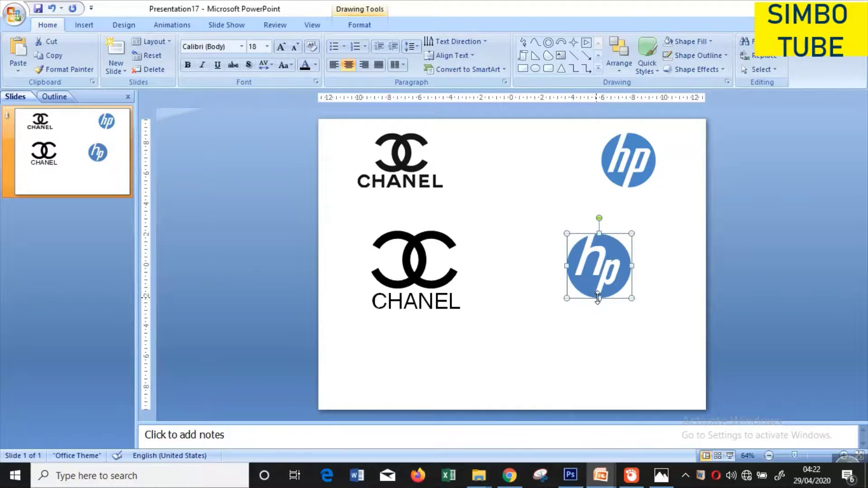
{"action": "left_click_drag", "start_coordinate": [597, 297], "coordinate": [598, 292]}
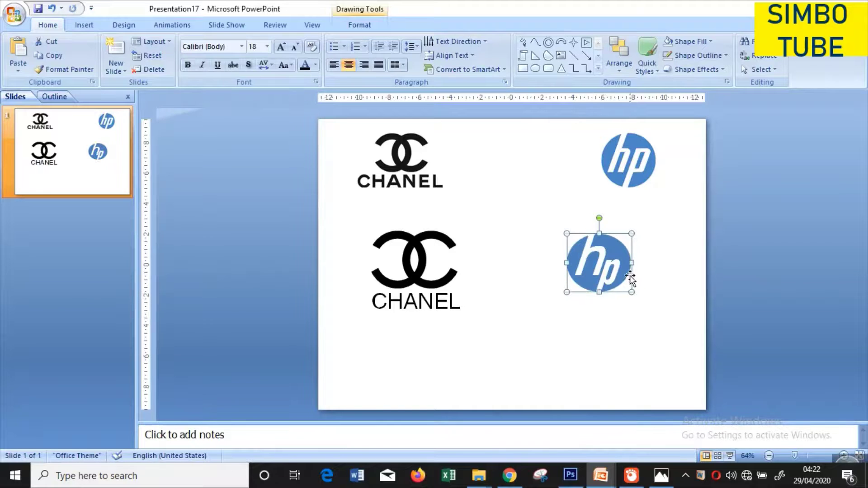
Extend the blue circle's upper edge slightly upward and nudge the "h" up to follow it
{"action": "left_click", "coordinate": [614, 244]}
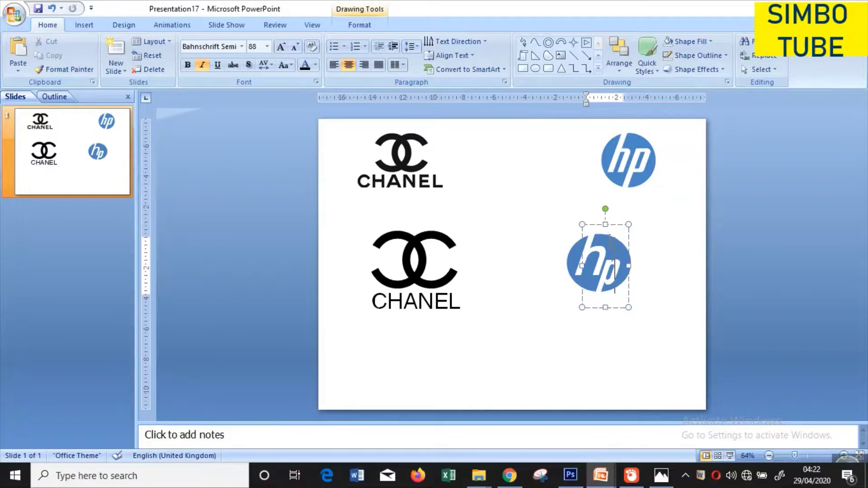
{"action": "left_click", "coordinate": [574, 242]}
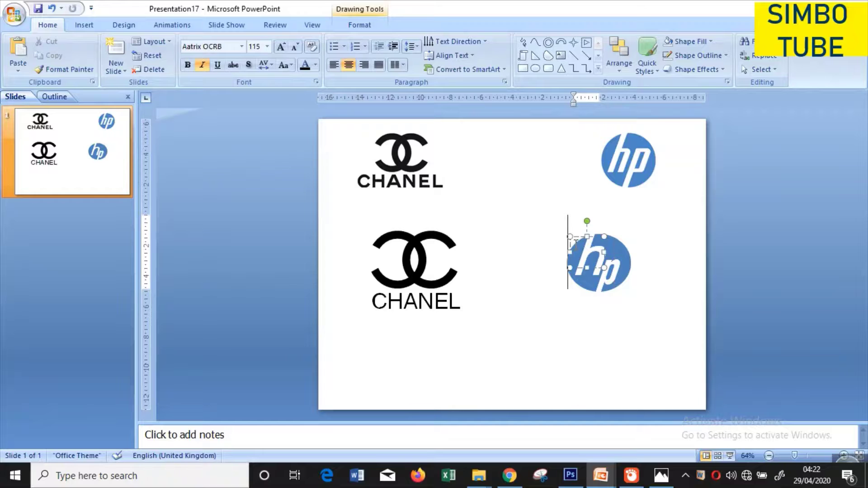
{"action": "left_click", "coordinate": [608, 233]}
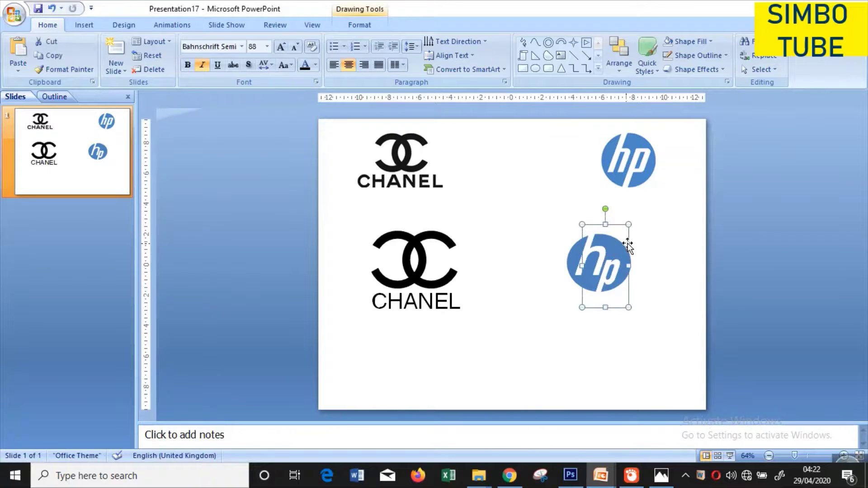
{"action": "left_click", "coordinate": [621, 241]}
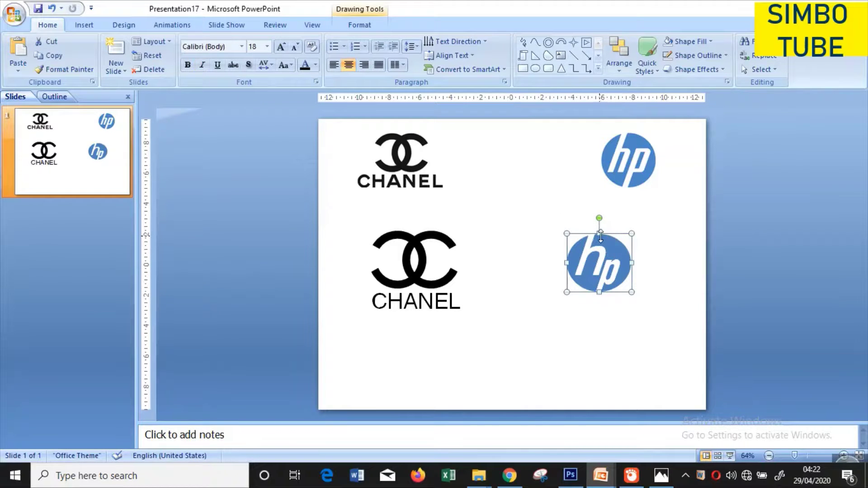
{"action": "left_click_drag", "start_coordinate": [600, 235], "coordinate": [600, 231]}
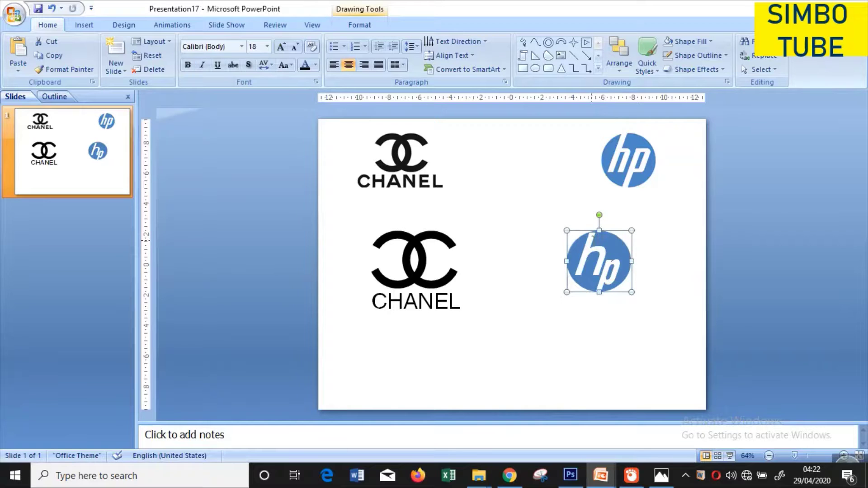
{"action": "left_click", "coordinate": [593, 247]}
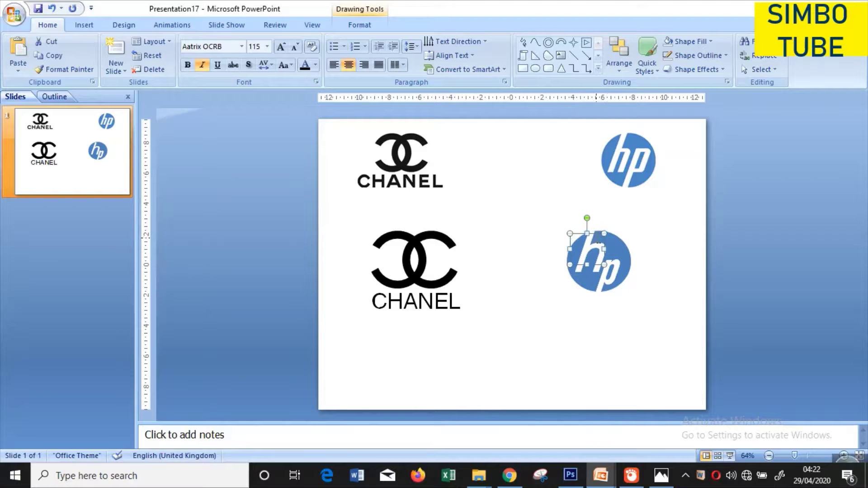
Try shifting the "p" slightly further left under the "h", and move it back
{"action": "left_click", "coordinate": [640, 273]}
{"action": "left_click", "coordinate": [614, 270]}
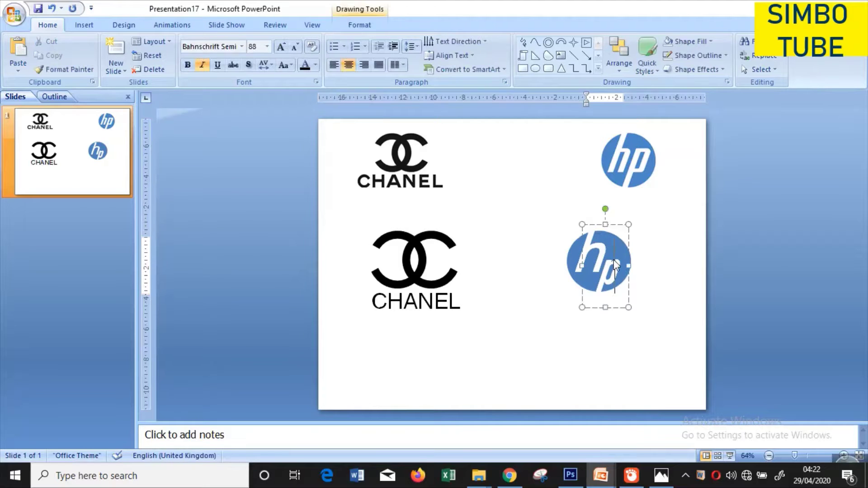
{"action": "left_click_drag", "start_coordinate": [583, 281], "coordinate": [579, 281]}
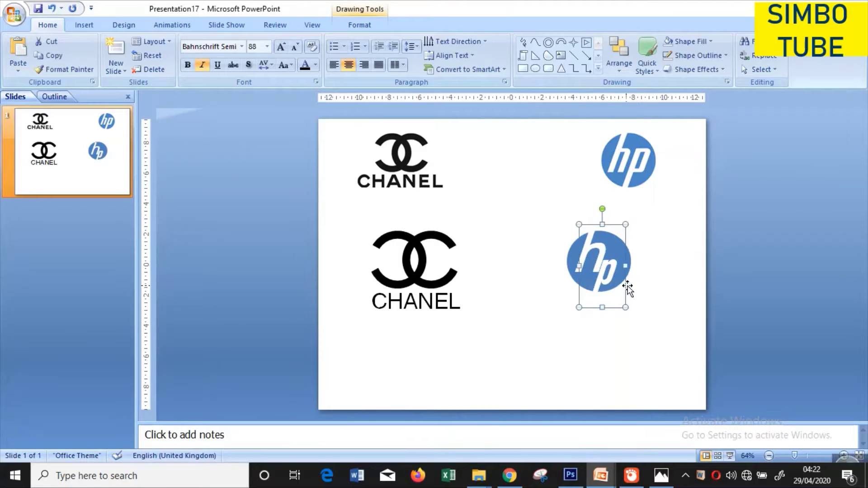
{"action": "key", "text": "Right"}
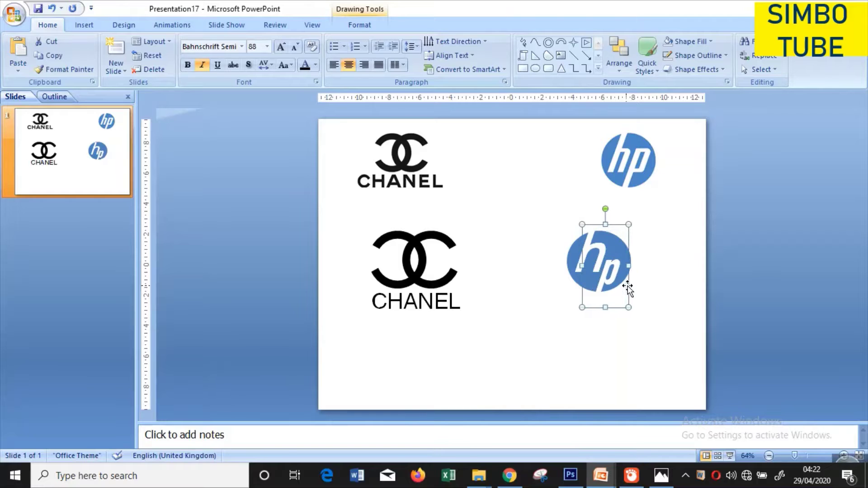
{"action": "left_click", "coordinate": [665, 292]}
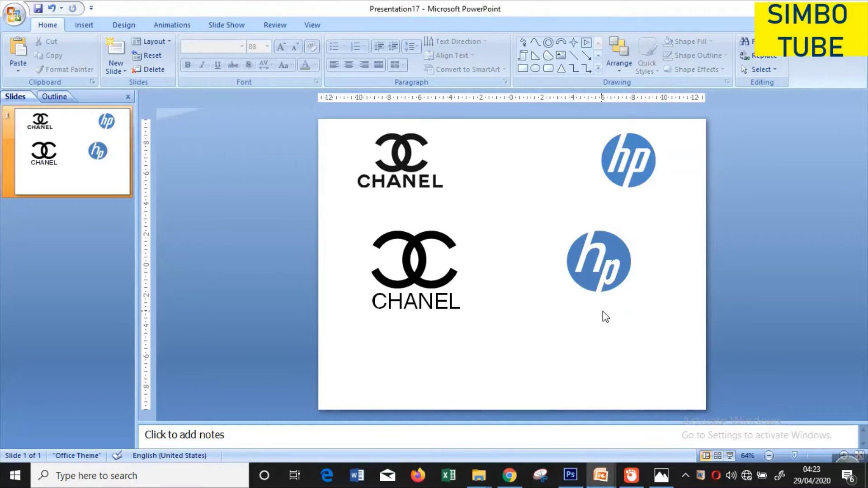
Switch to the Presentation18 window containing the MasterCard reference logo
{"action": "mouse_move", "coordinate": [600, 475]}
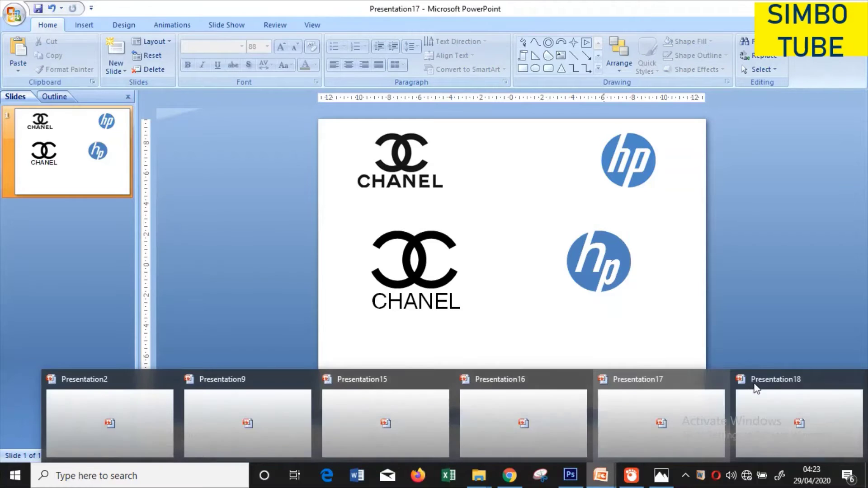
{"action": "left_click", "coordinate": [778, 406]}
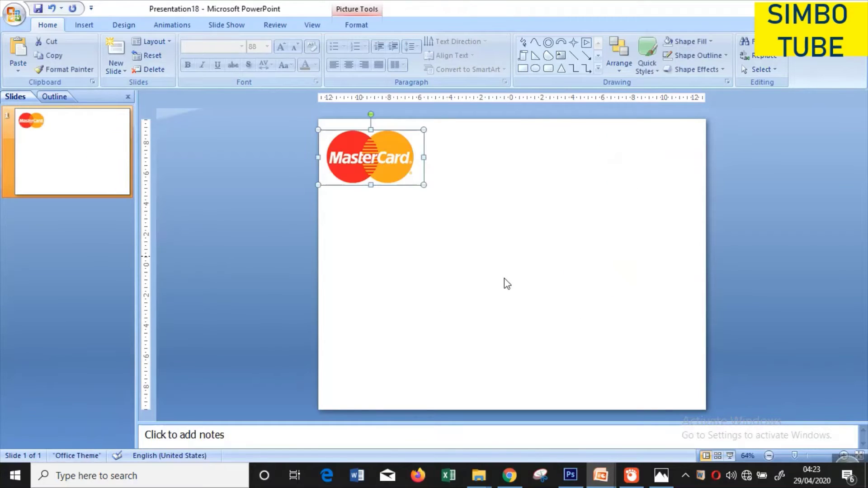